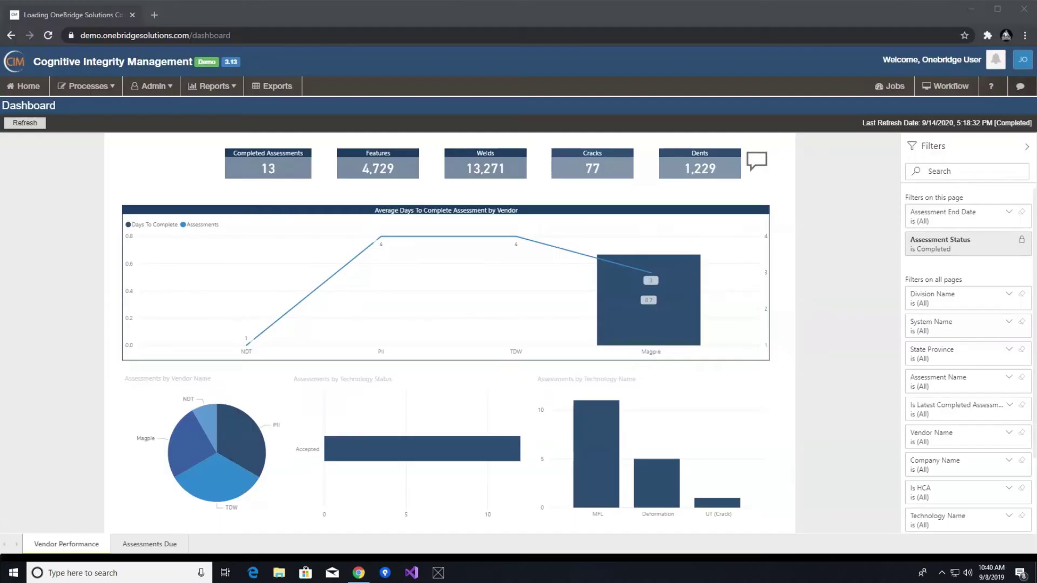
Start a new analysis in the Integrity Compliance process.
click(93, 87)
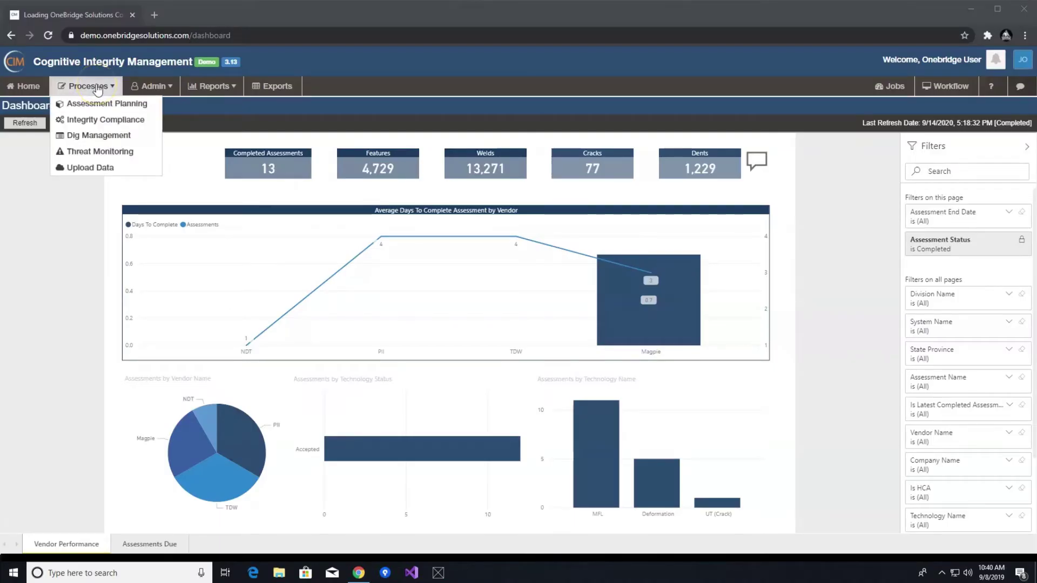
click(96, 120)
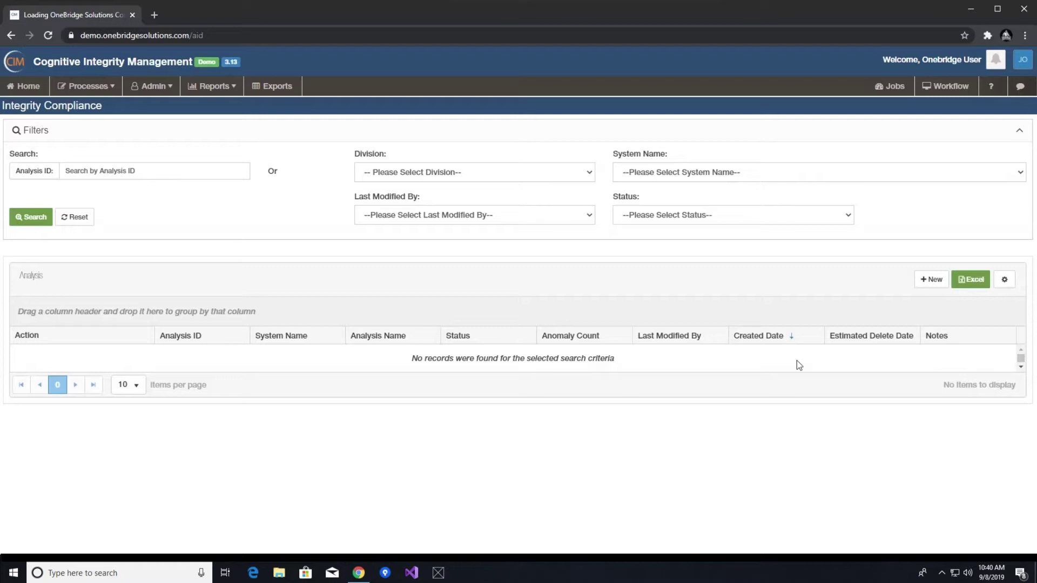
click(926, 281)
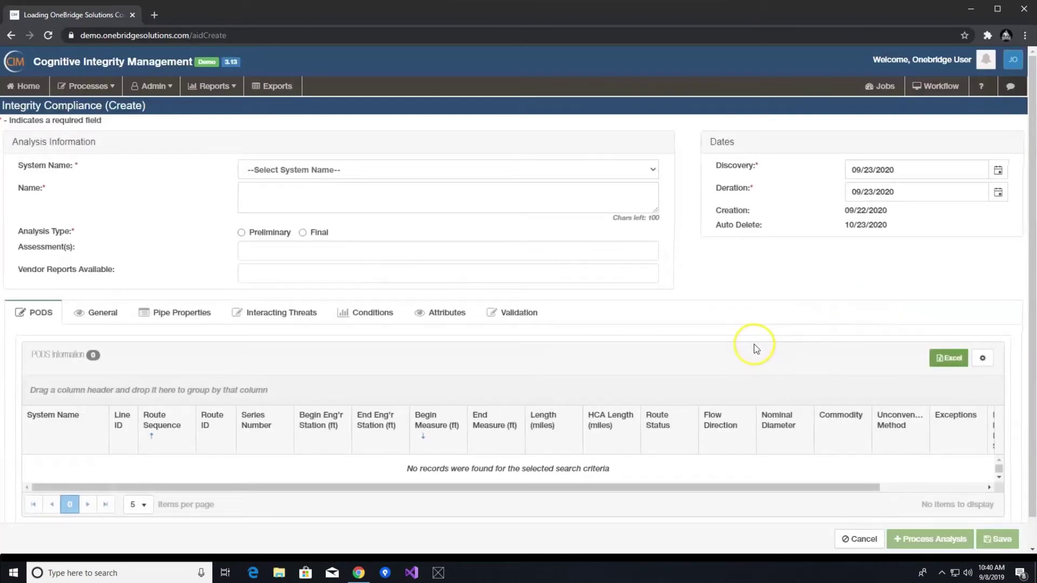
Set the system to Eureka to Lincoln Junction 8in, name it Eureka Analysis, and make the analysis type Final.
click(635, 172)
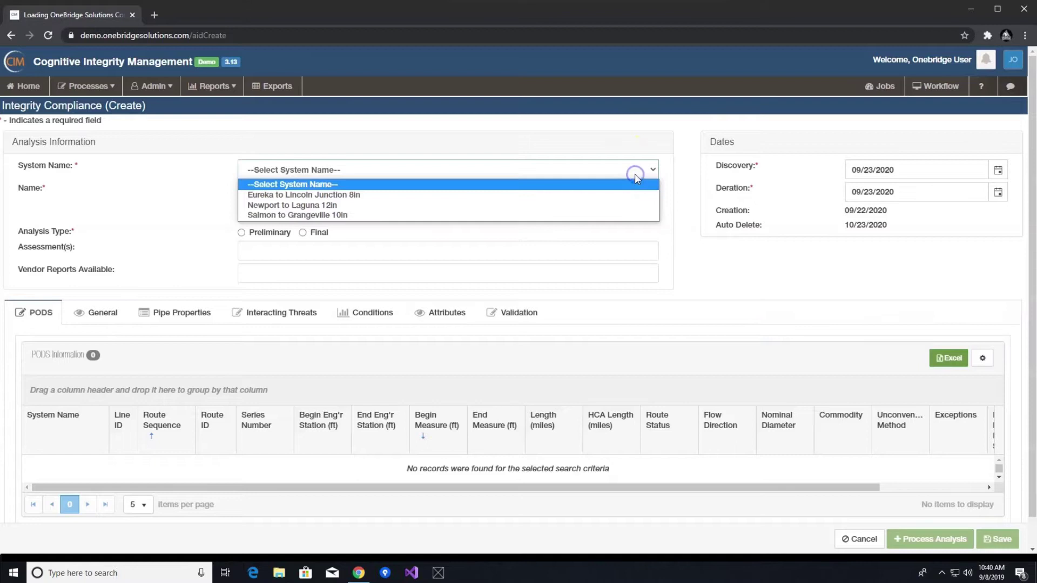
click(626, 195)
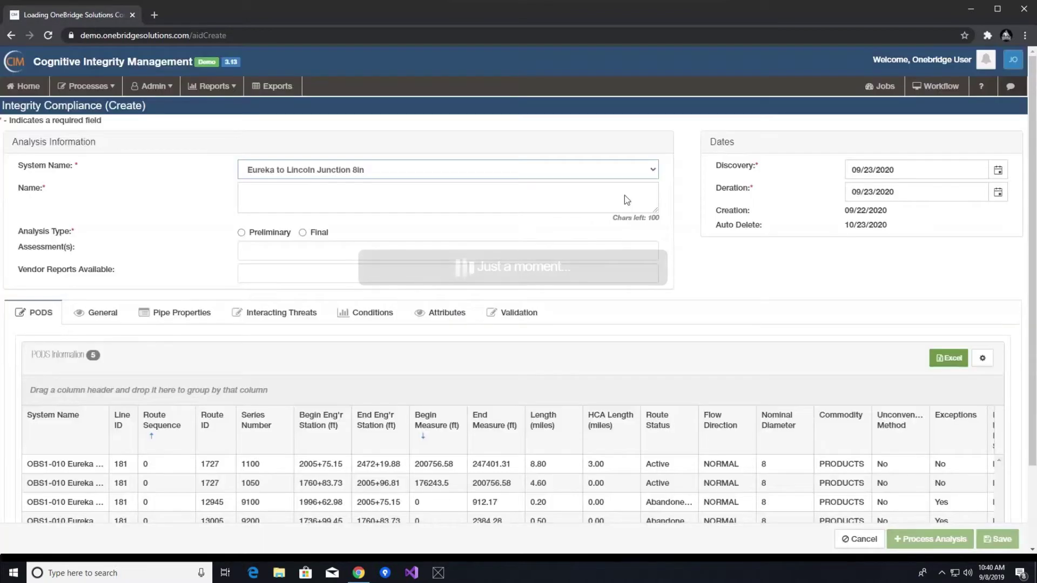
click(286, 197)
text(Eureka Analysis)
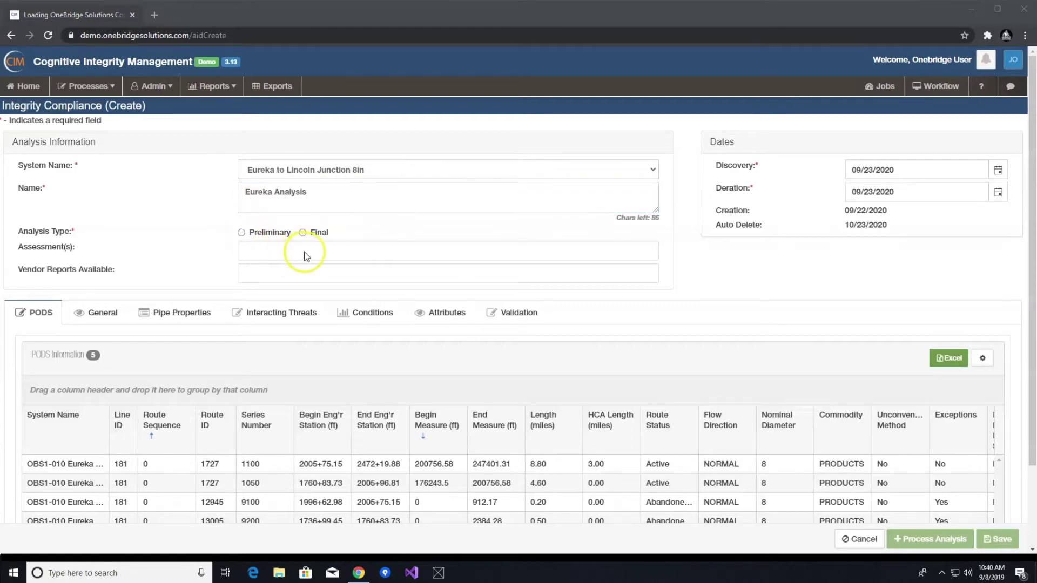
click(303, 233)
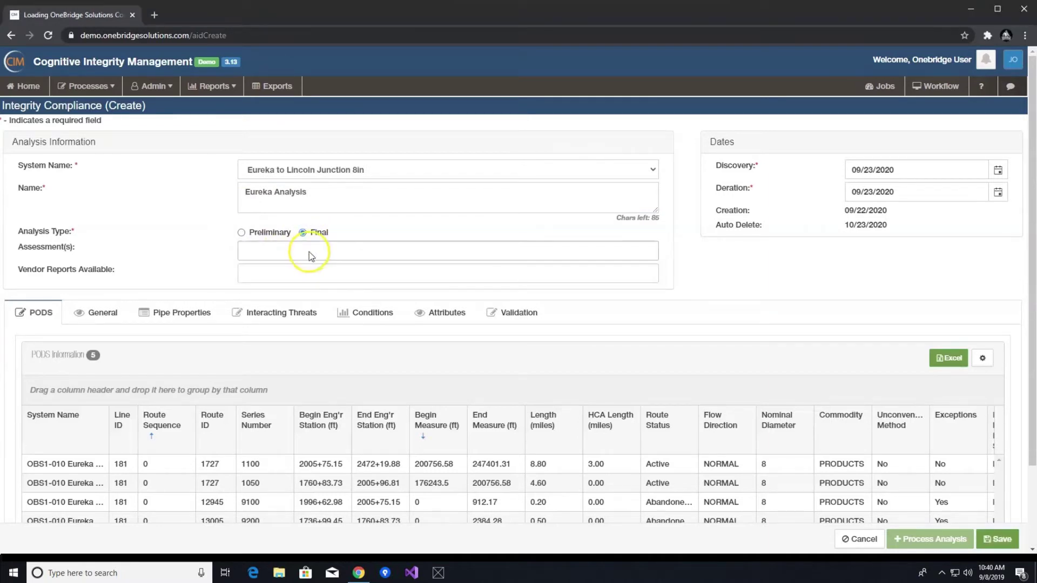
Add the 2007 Eureka to Lincoln Junction 8in assessment and its matching vendor report to the analysis.
click(311, 252)
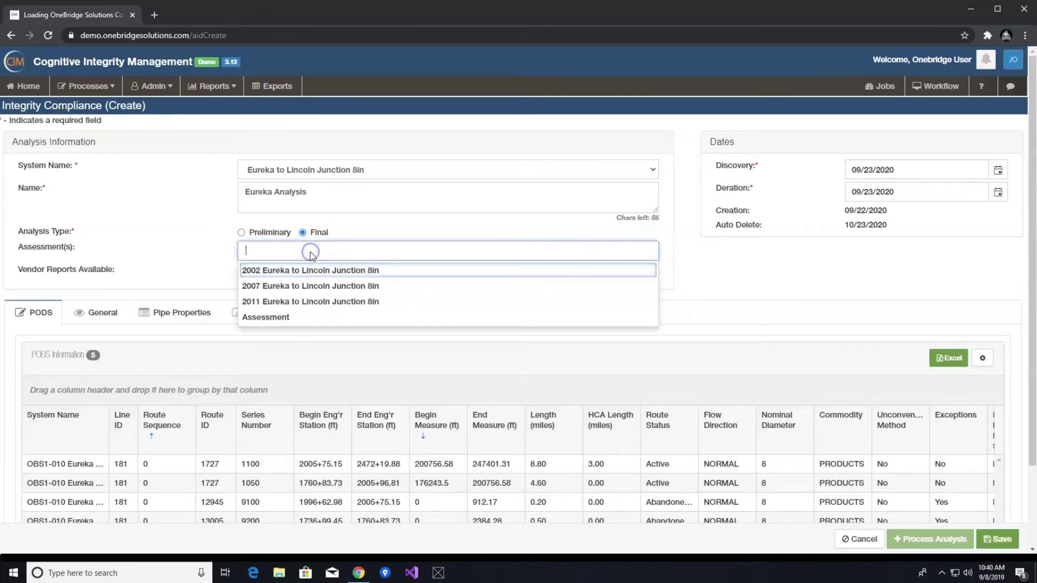
click(318, 286)
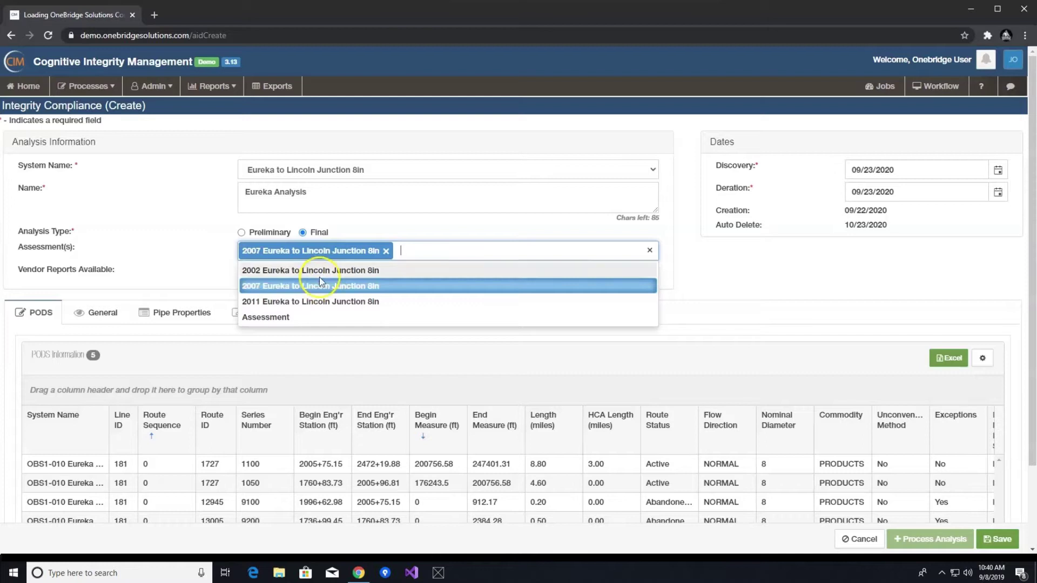
click(406, 218)
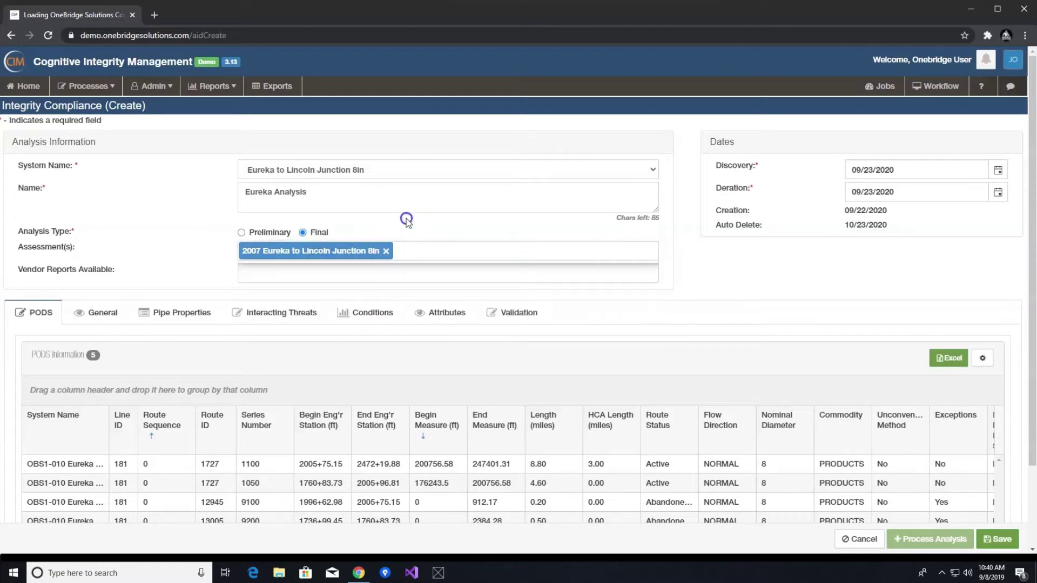
click(379, 275)
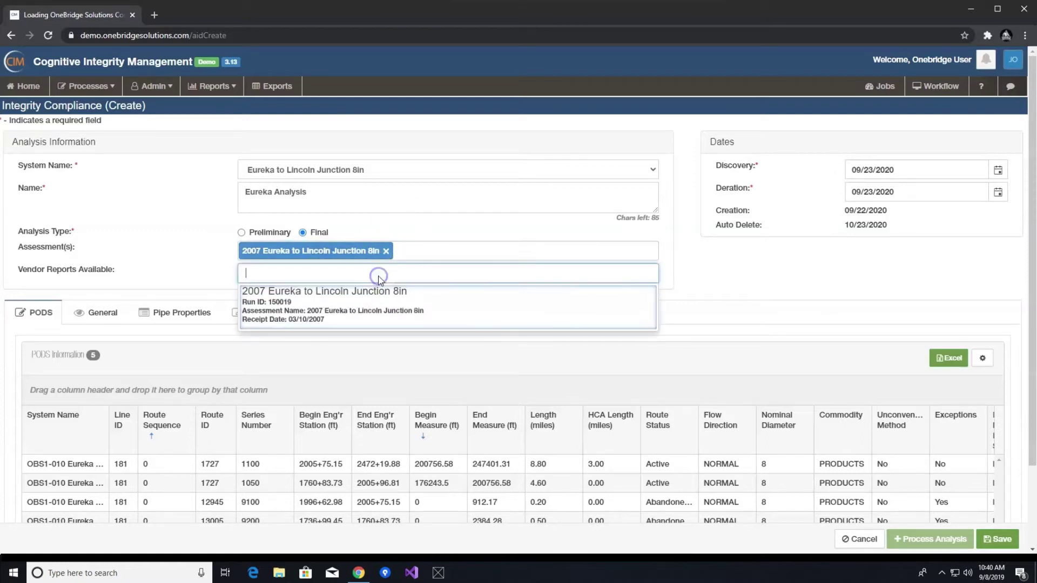
click(366, 315)
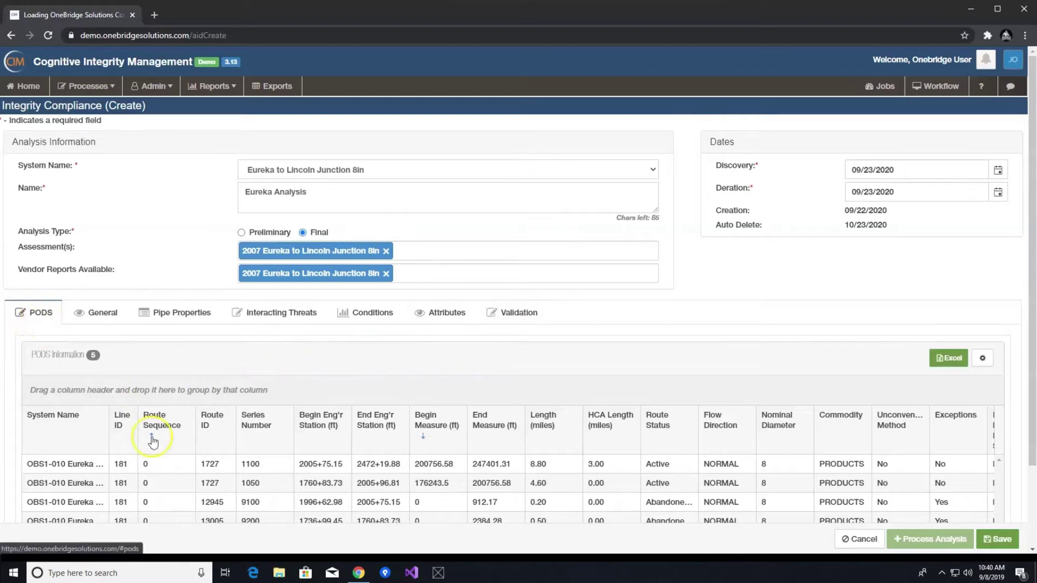
Set the default analysis to Liquid in the general analysis settings.
scroll(168, 459, down, 2)
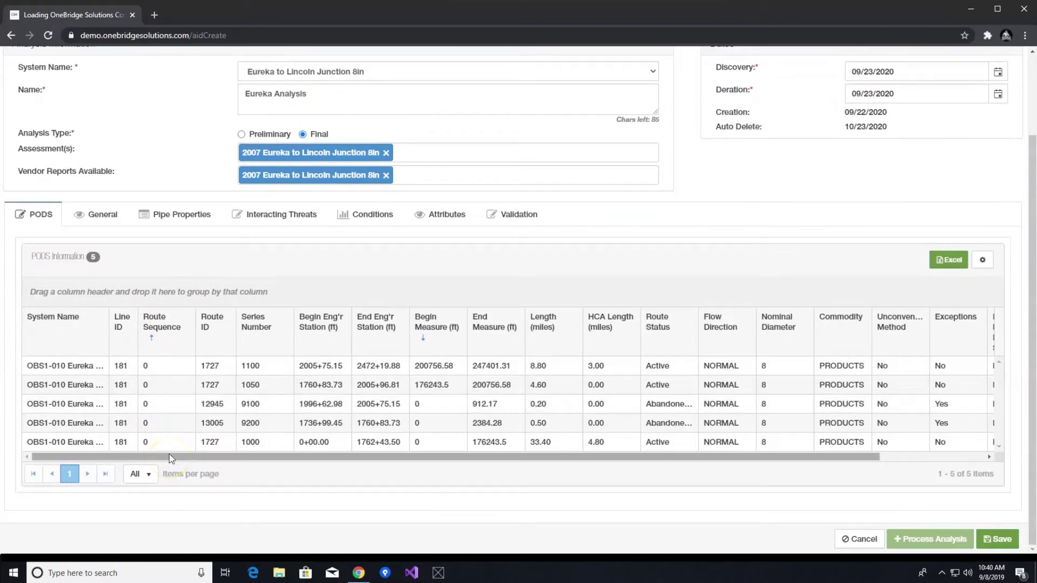
drag(187, 453, 108, 470)
scroll(118, 249, up, 2)
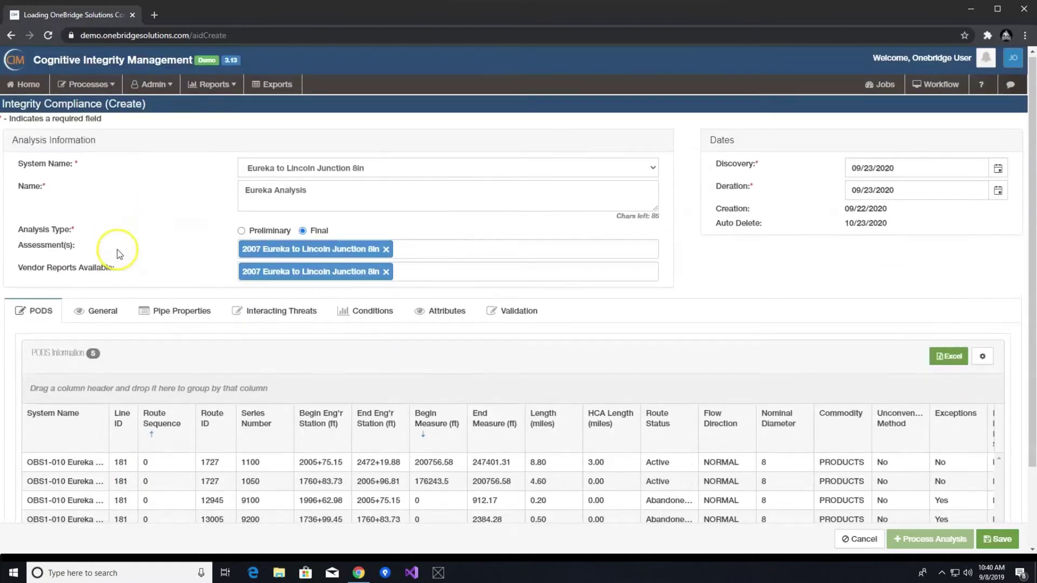
click(99, 313)
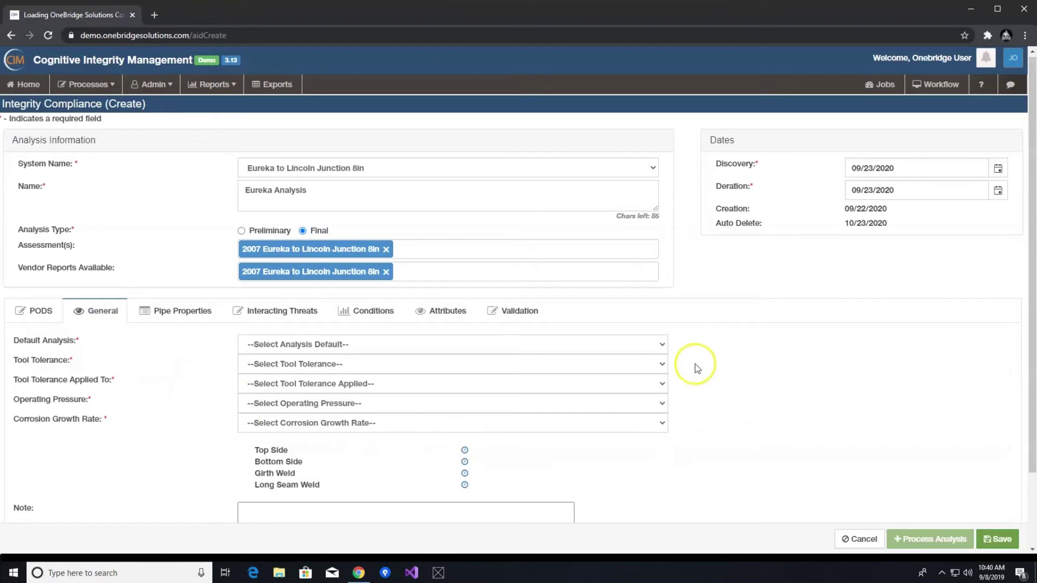
click(665, 345)
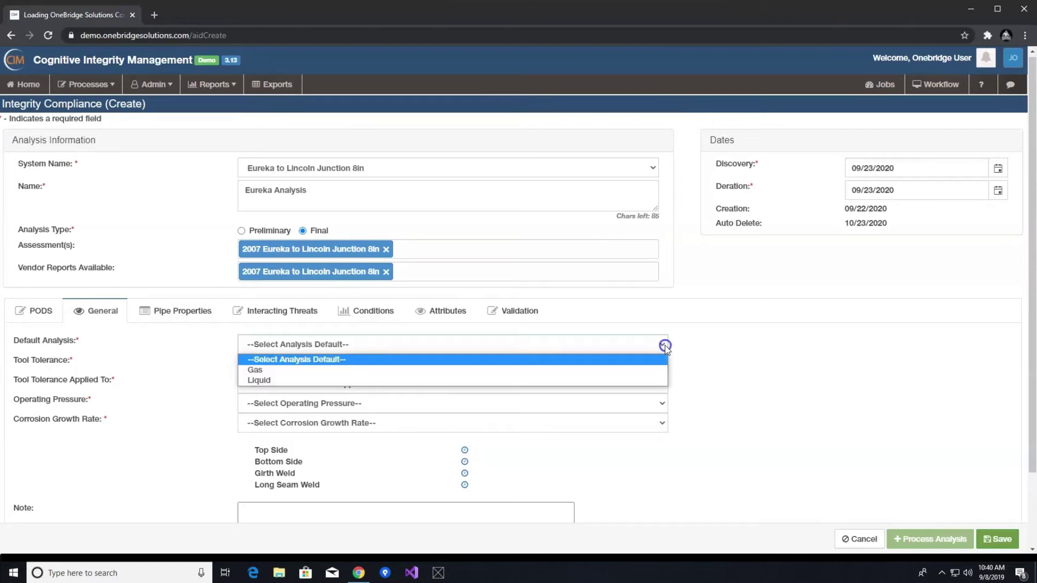
click(637, 382)
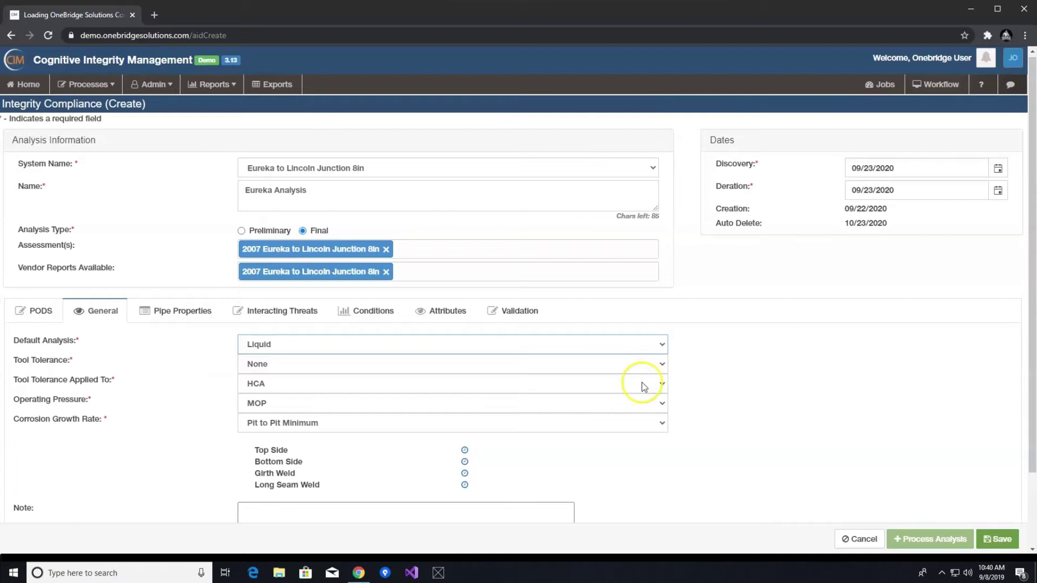
Check the tool tolerance, tolerance application, operating pressure and corrosion growth rate fields filled in by the Liquid default.
click(663, 365)
click(663, 366)
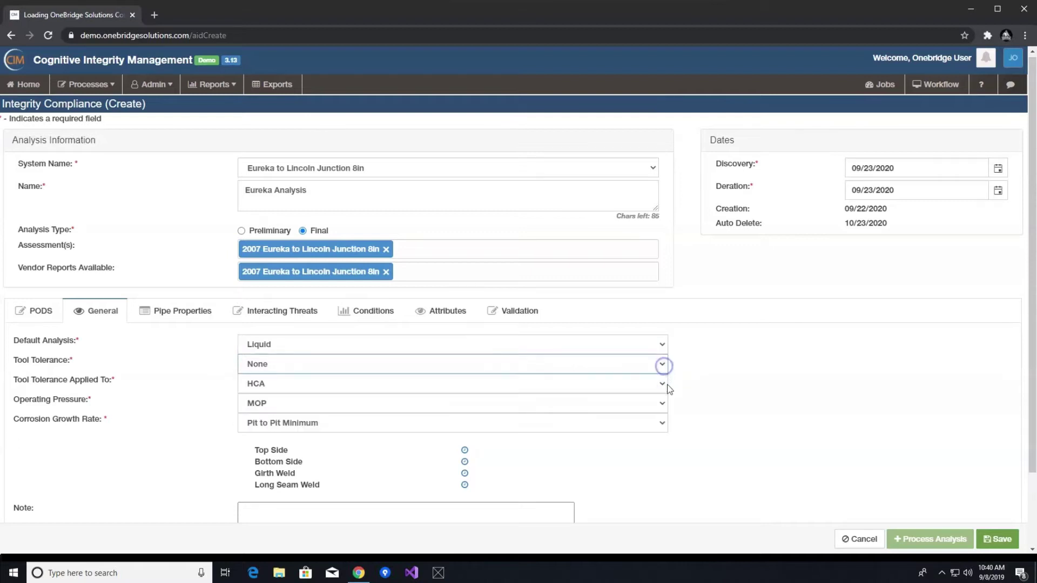
click(662, 387)
click(662, 387)
click(662, 404)
click(663, 405)
click(663, 423)
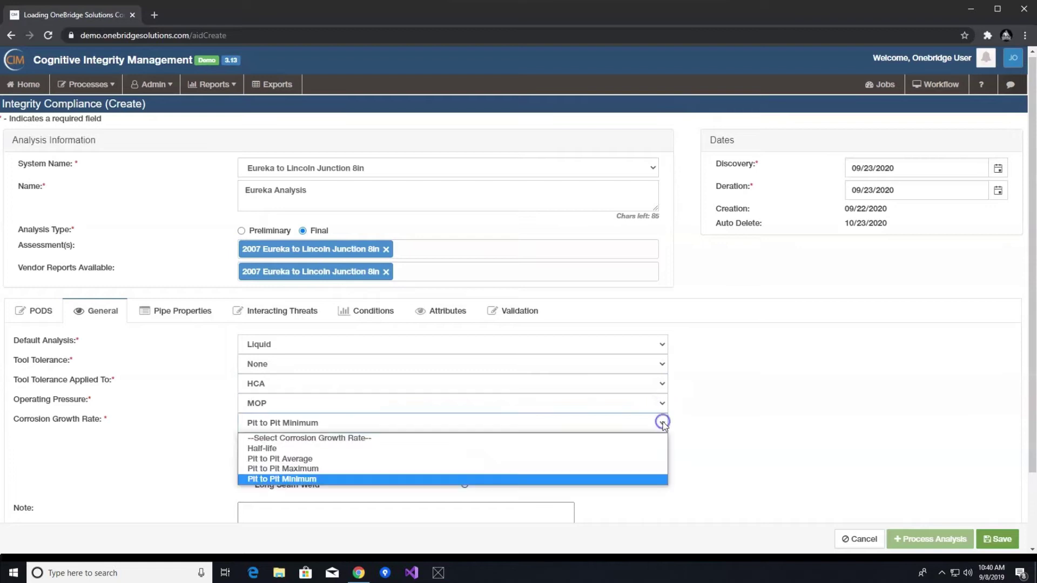
click(663, 422)
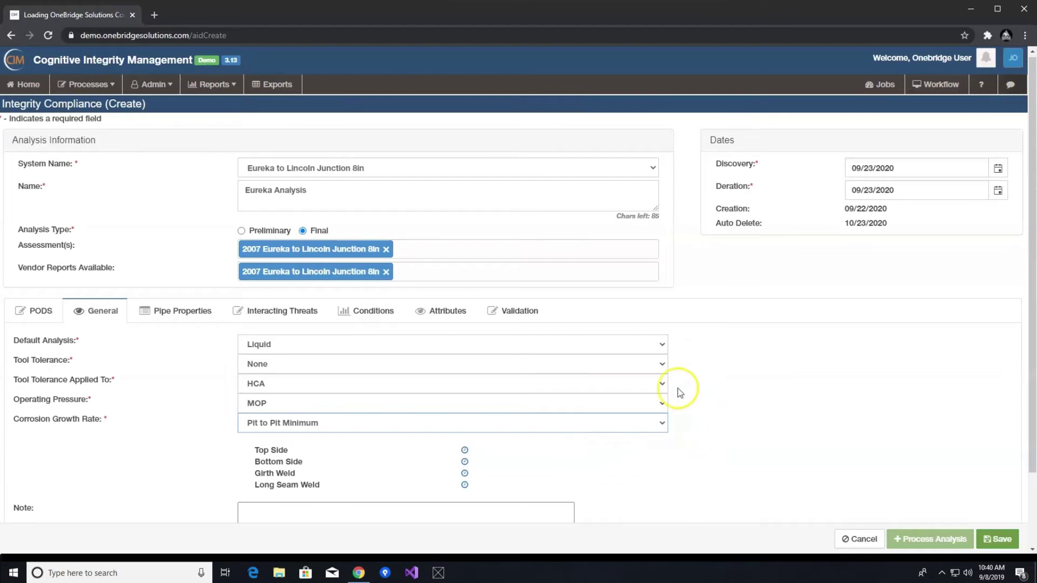
Examine the tool tolerance options and the choices for where the tolerance is applied.
click(663, 365)
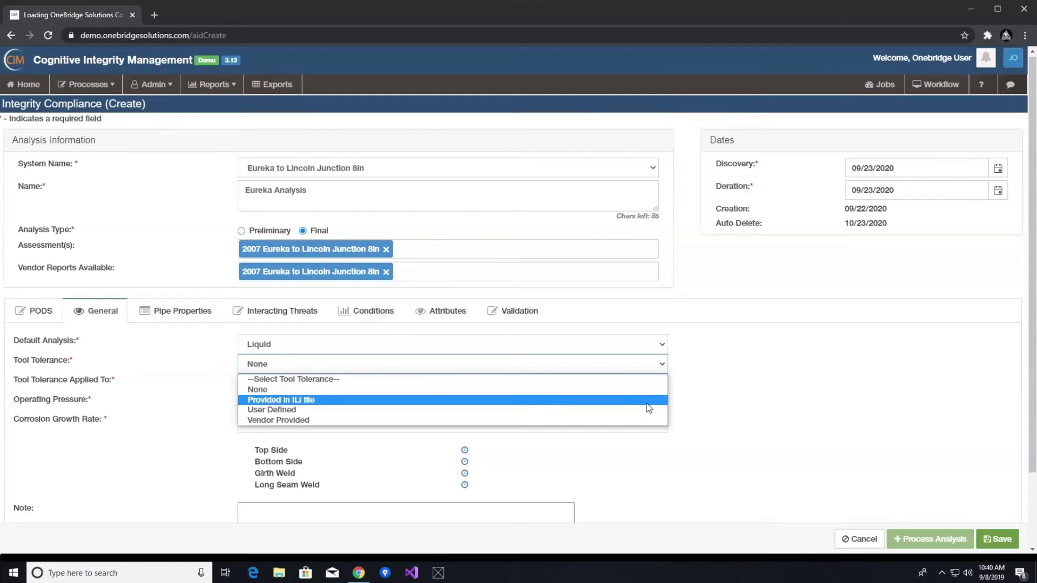
click(729, 393)
click(661, 388)
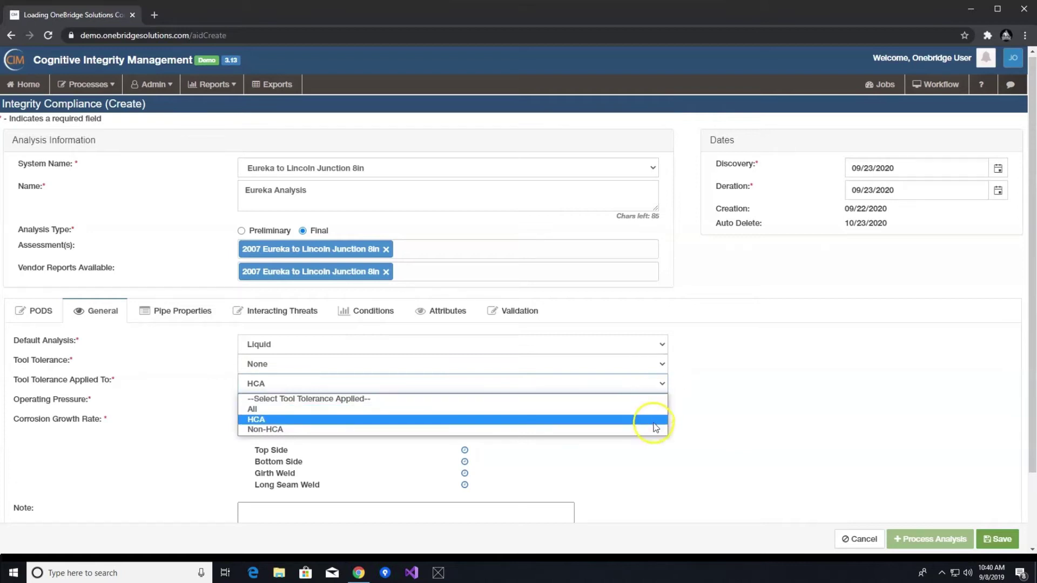
click(707, 388)
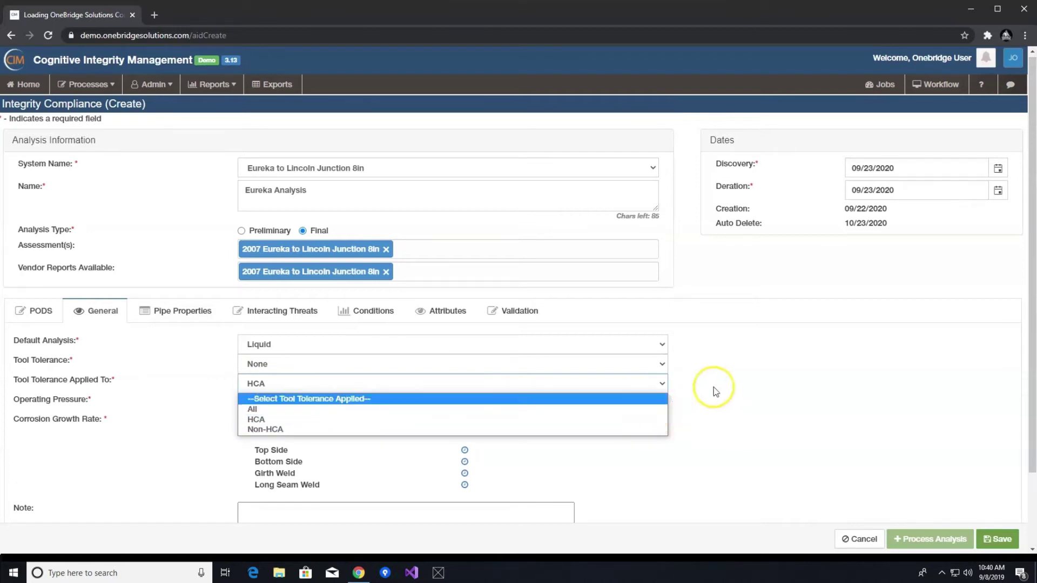
Review the available operating pressure and corrosion growth rate options.
click(660, 406)
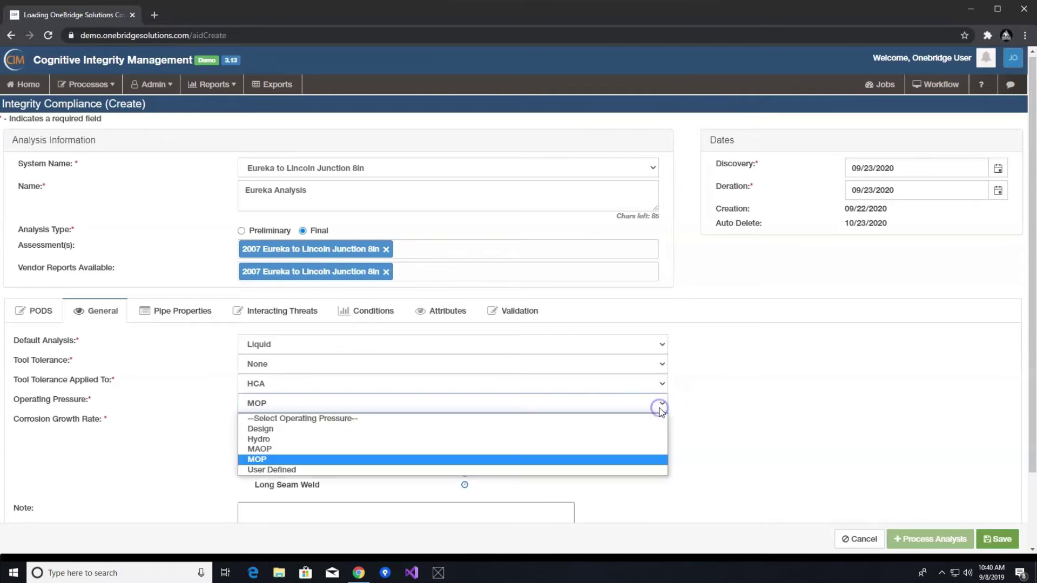
click(641, 464)
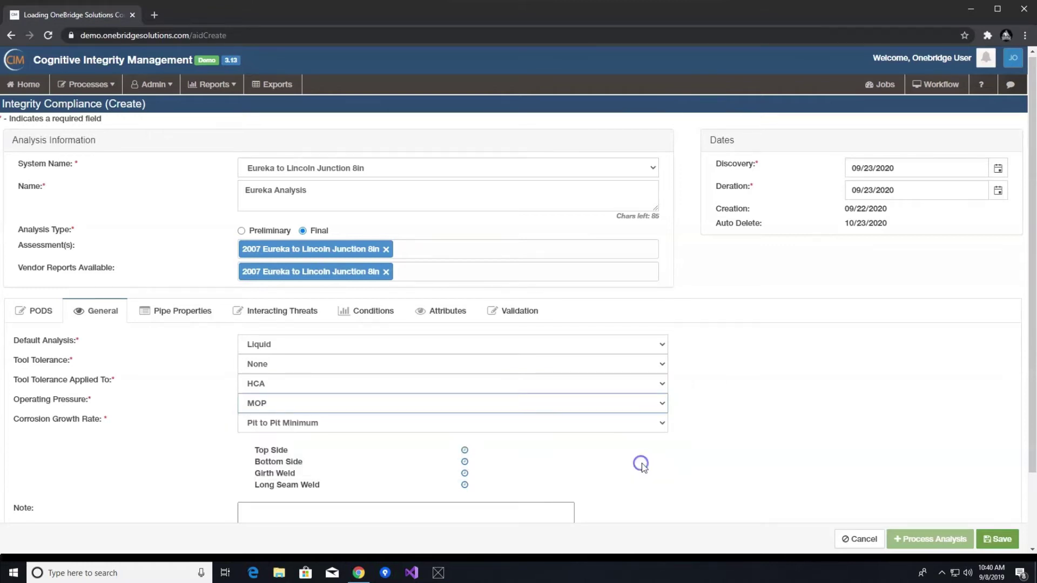
click(663, 423)
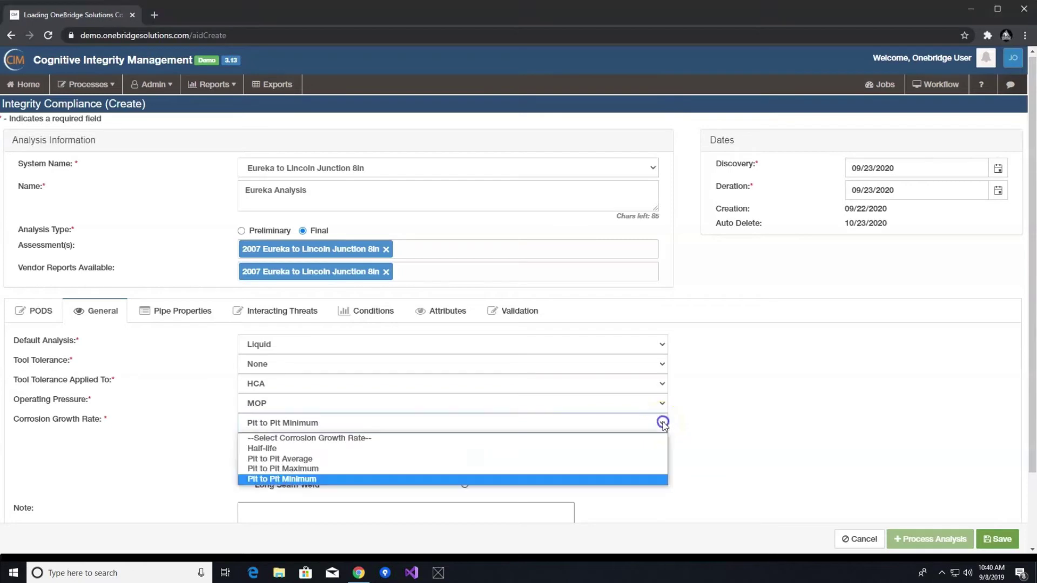
click(638, 482)
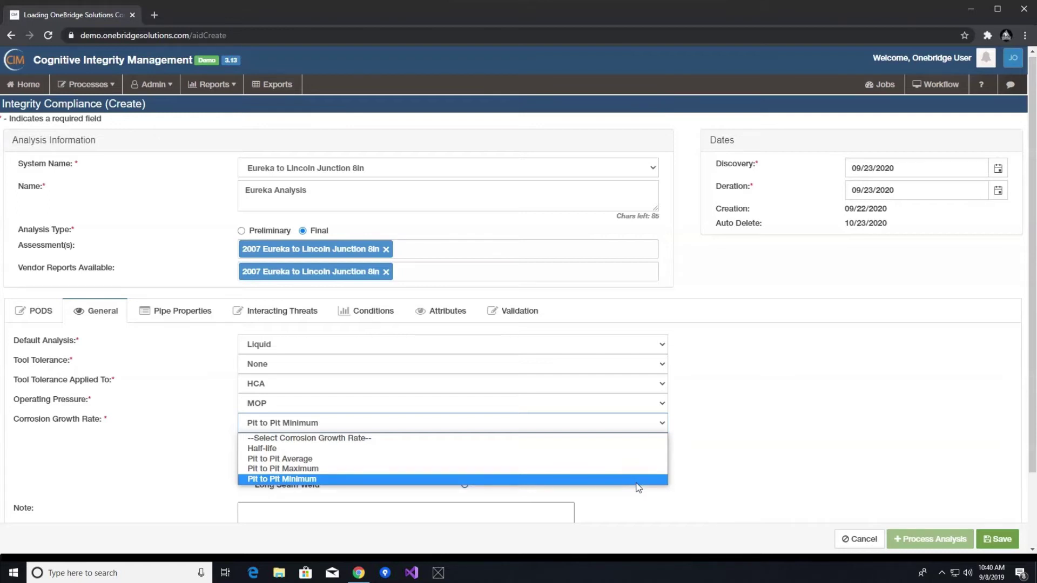
drag(639, 488, 635, 454)
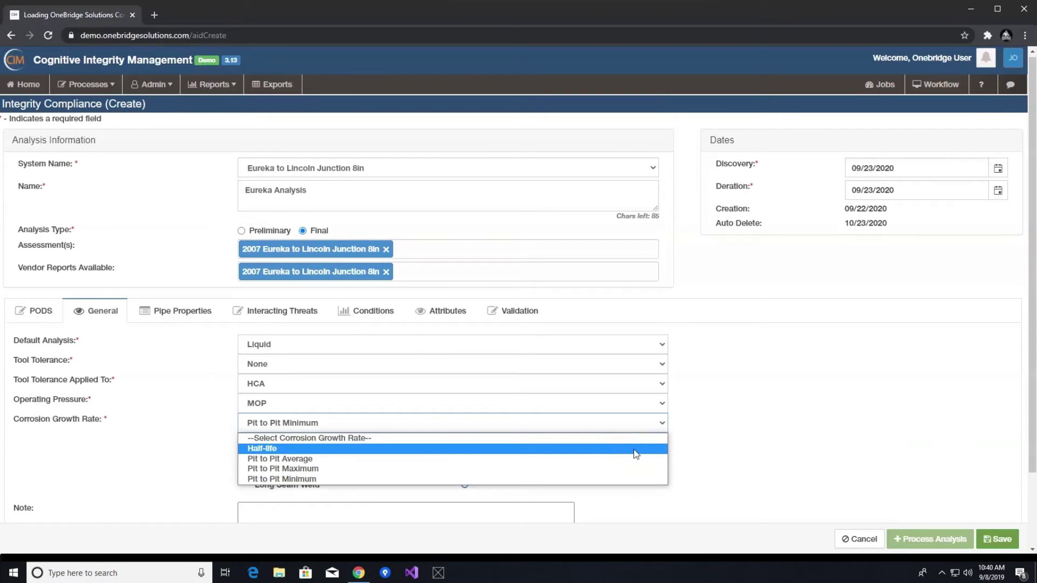
drag(635, 454, 640, 458)
click(724, 397)
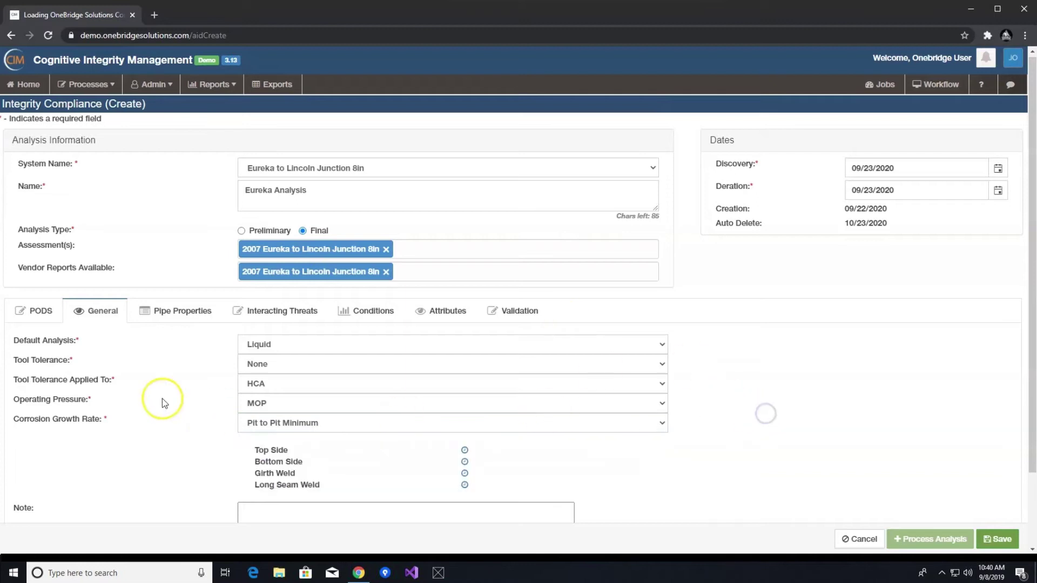
Set the pipe properties source to PODS.
click(172, 309)
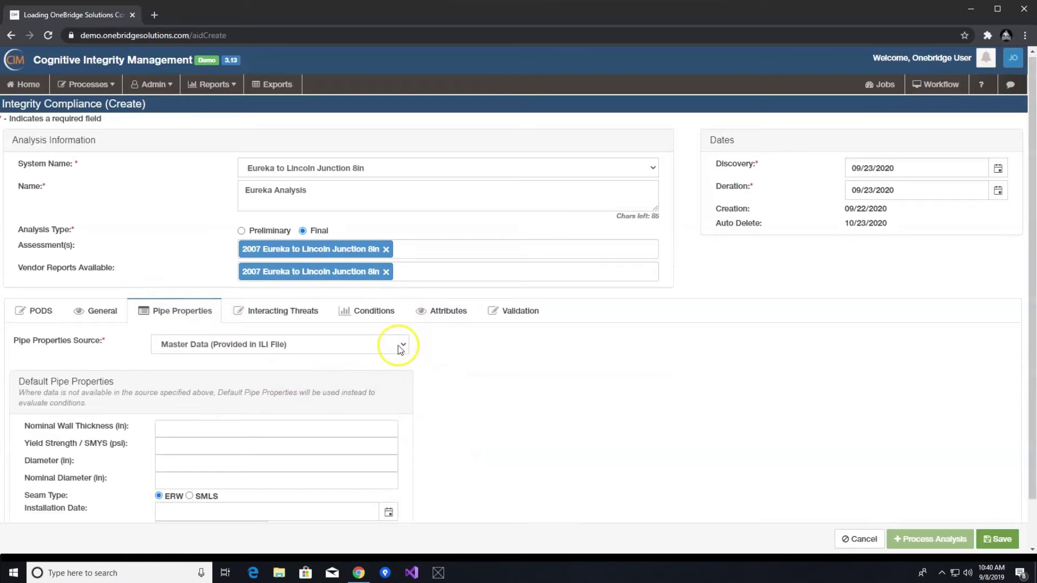
click(400, 348)
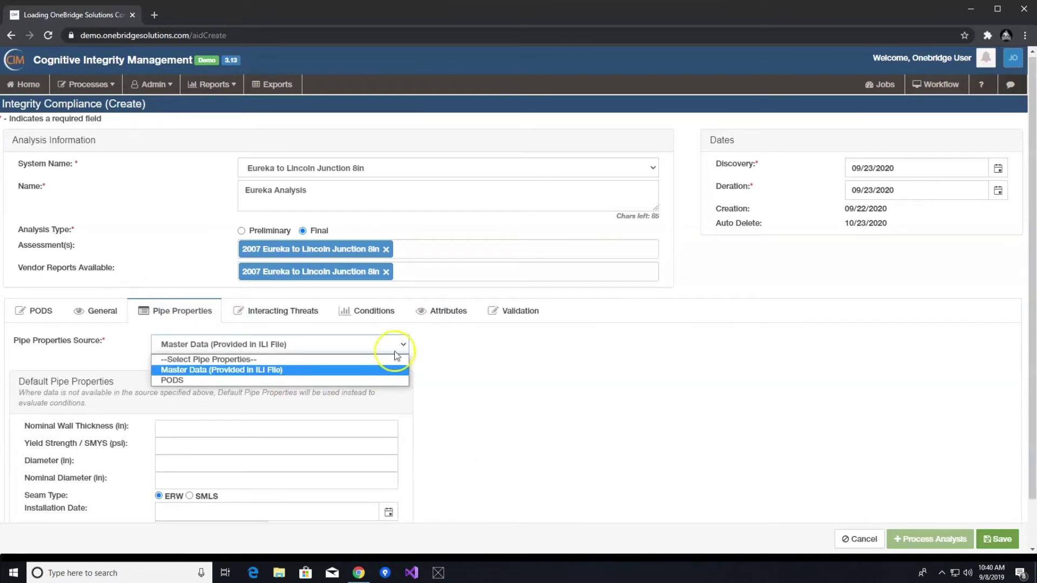
click(394, 381)
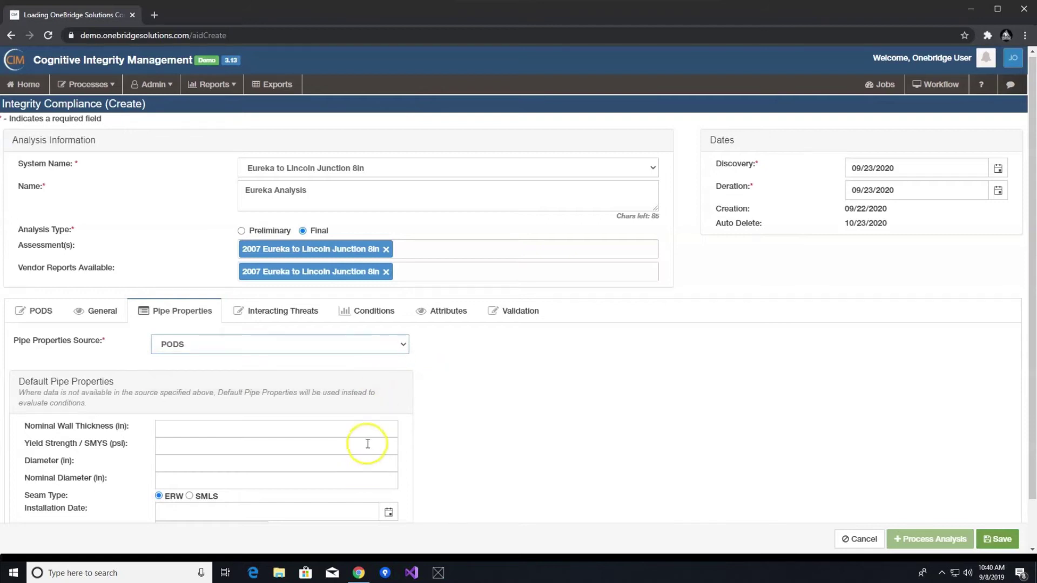
Look over the default pipe property fields, including nominal wall thickness, yield strength, installation date and MOP.
scroll(482, 377, down, 1)
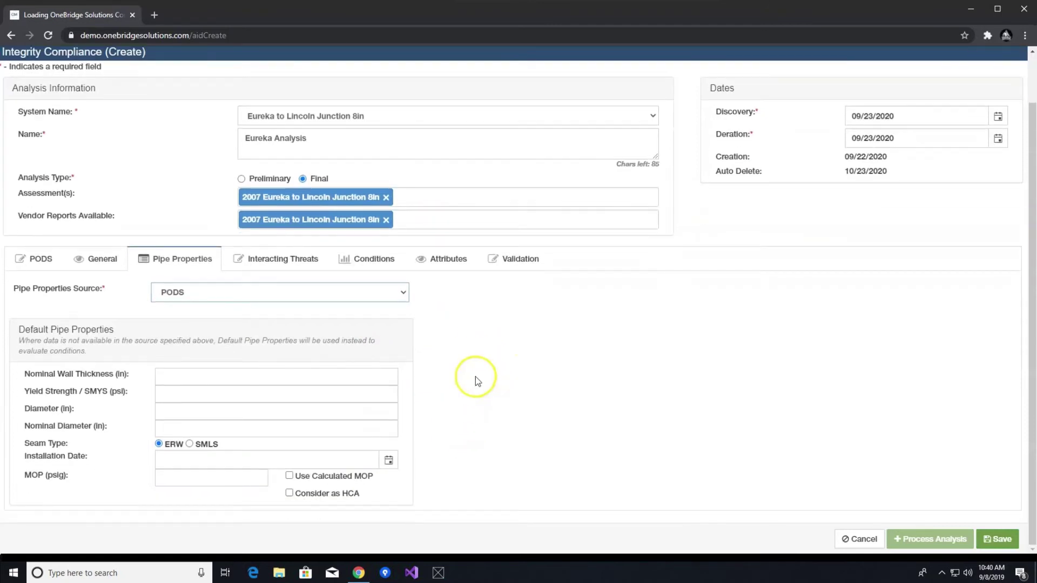
click(356, 379)
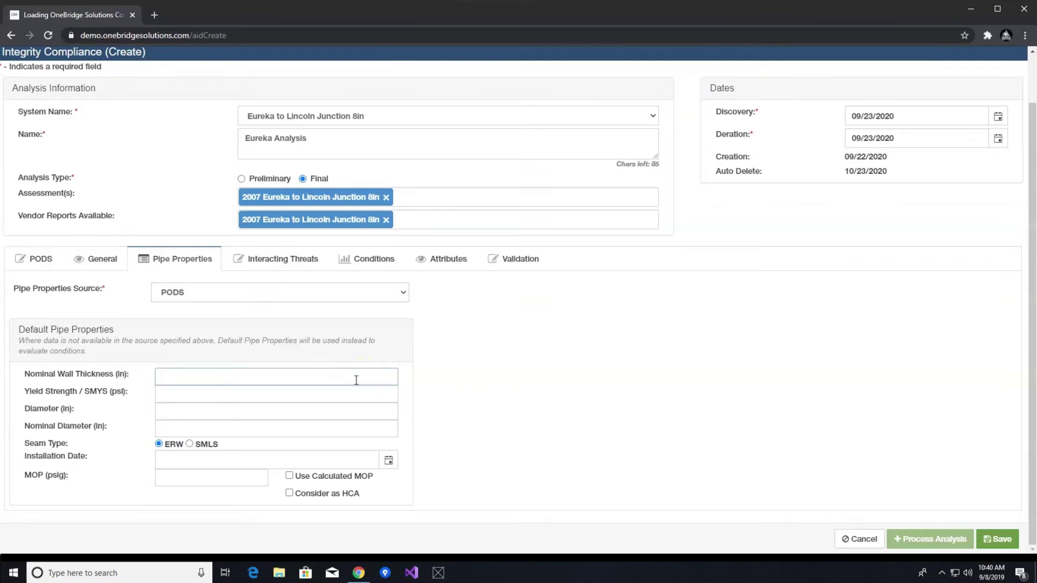
click(363, 394)
click(390, 460)
click(393, 463)
click(270, 475)
Open the analysis's list of interacting threats to view the vendor reports grouped by assessment.
click(299, 263)
click(300, 263)
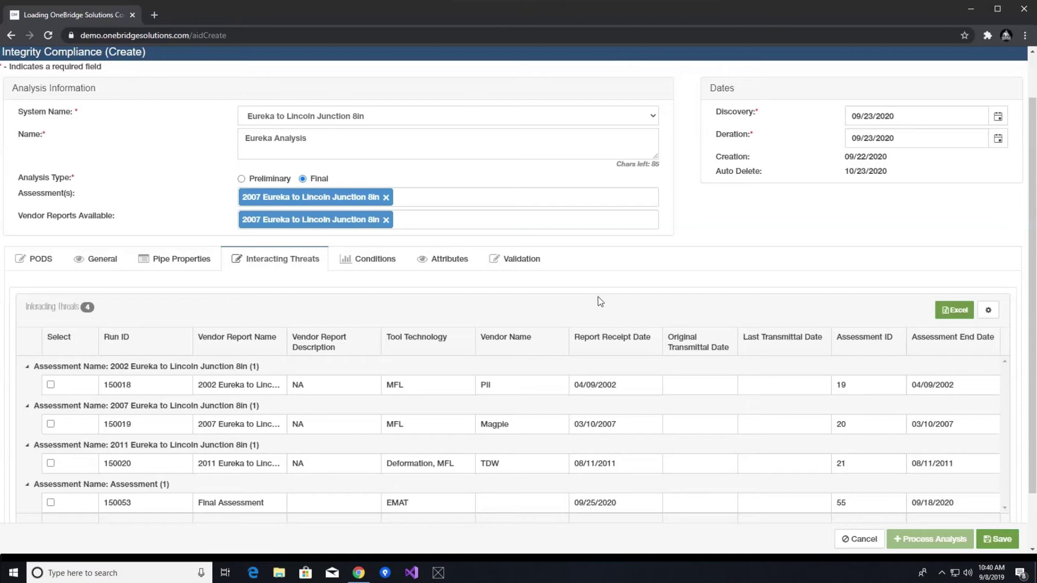
Open the analysis's conditions and look through the Liquid Immediates, Liquid 60-Day, Liquid 180-Day, Liquid Others and Growth groups.
click(359, 260)
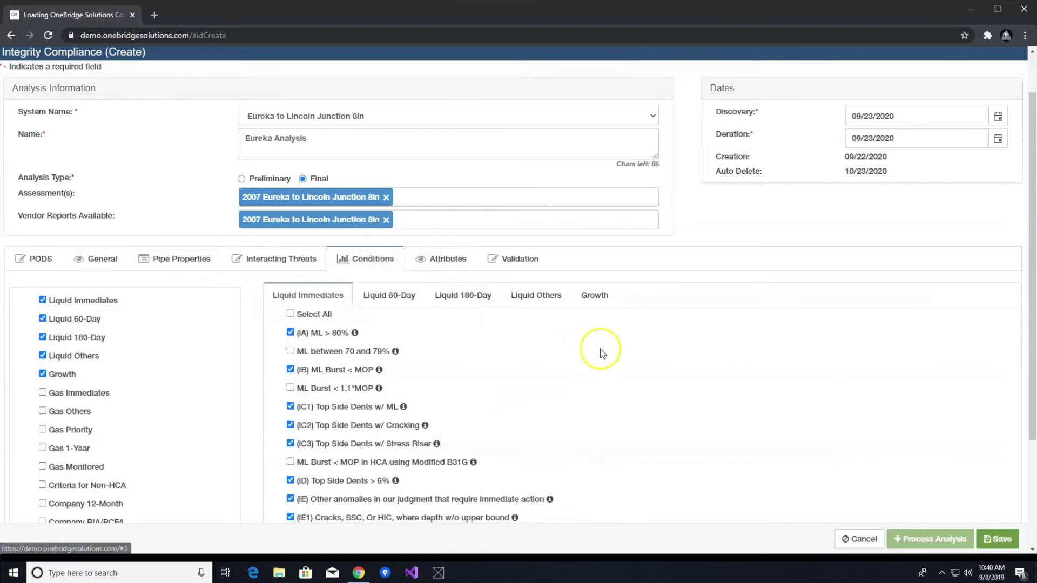
scroll(125, 349, down, 3)
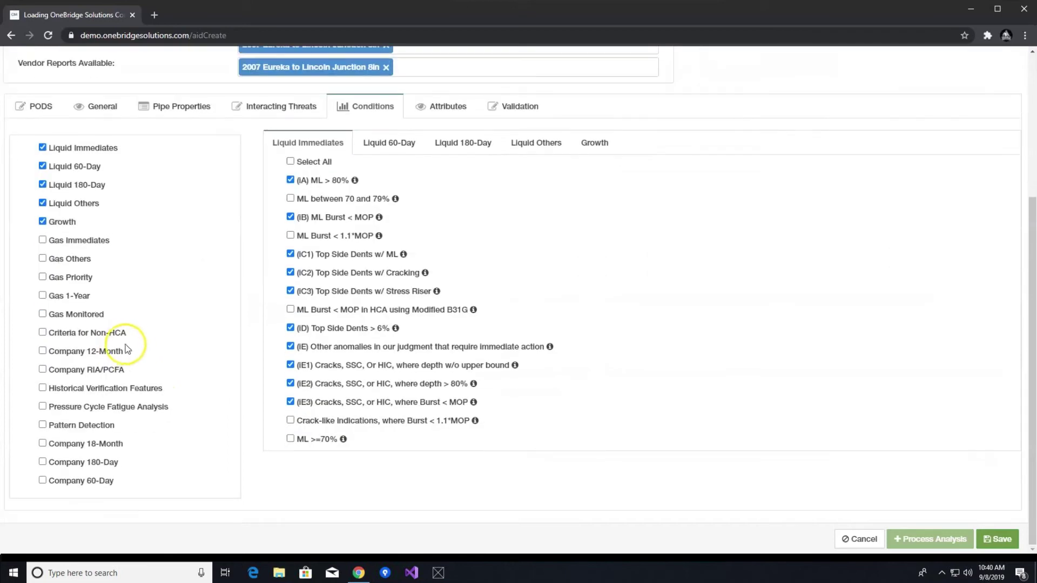
scroll(595, 291, up, 2)
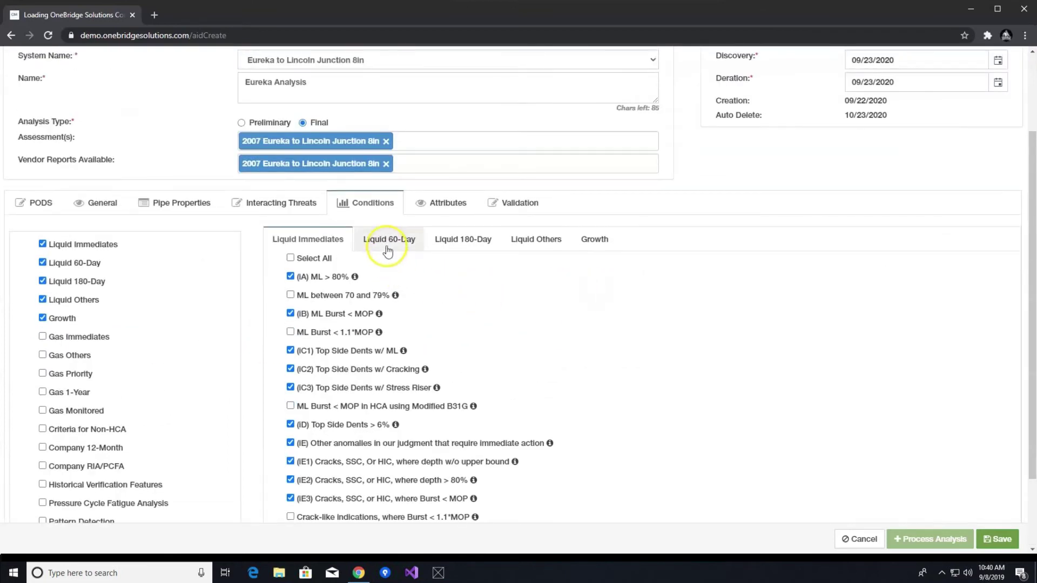
click(387, 251)
click(470, 238)
click(547, 242)
click(604, 240)
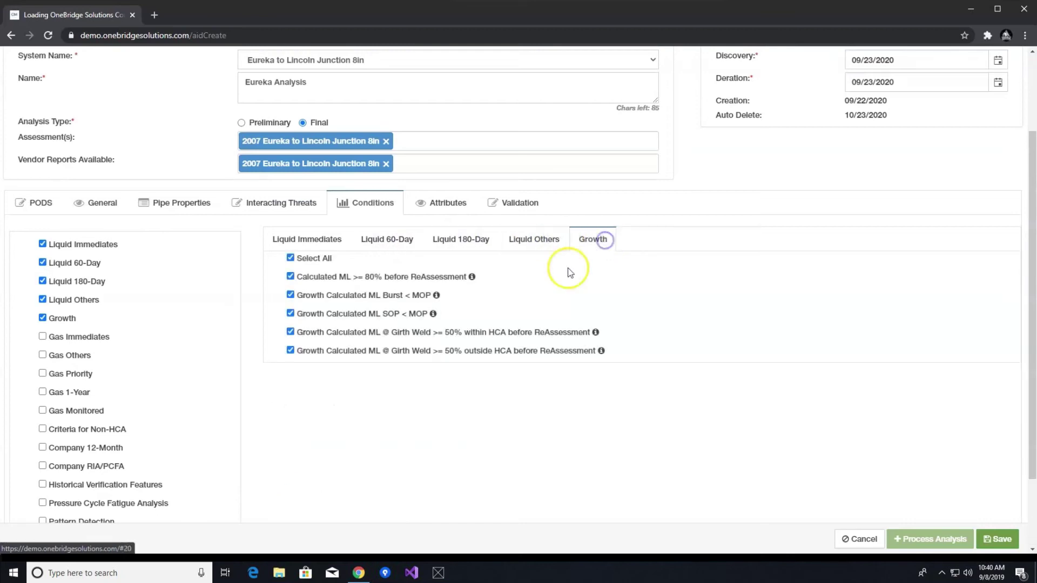
Go over the selected conditions in each liquid and growth group again, along with the full list of available condition categories.
click(307, 240)
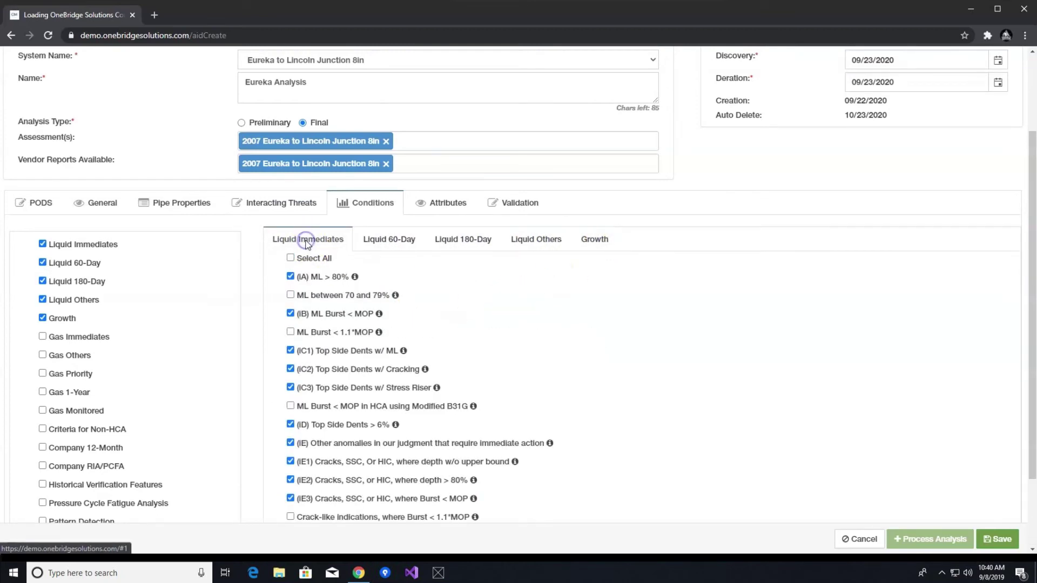
click(383, 240)
click(463, 239)
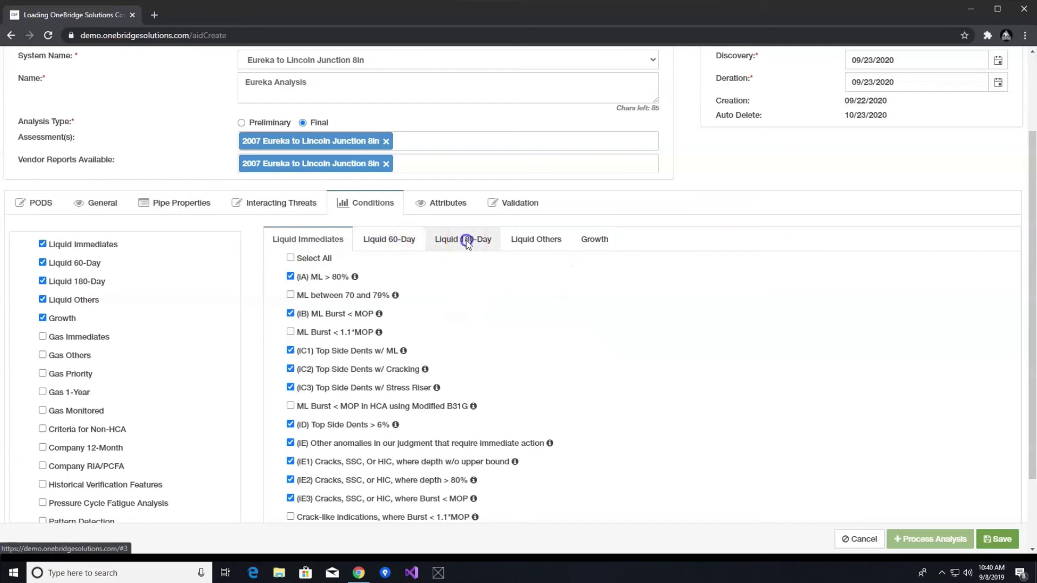
click(535, 244)
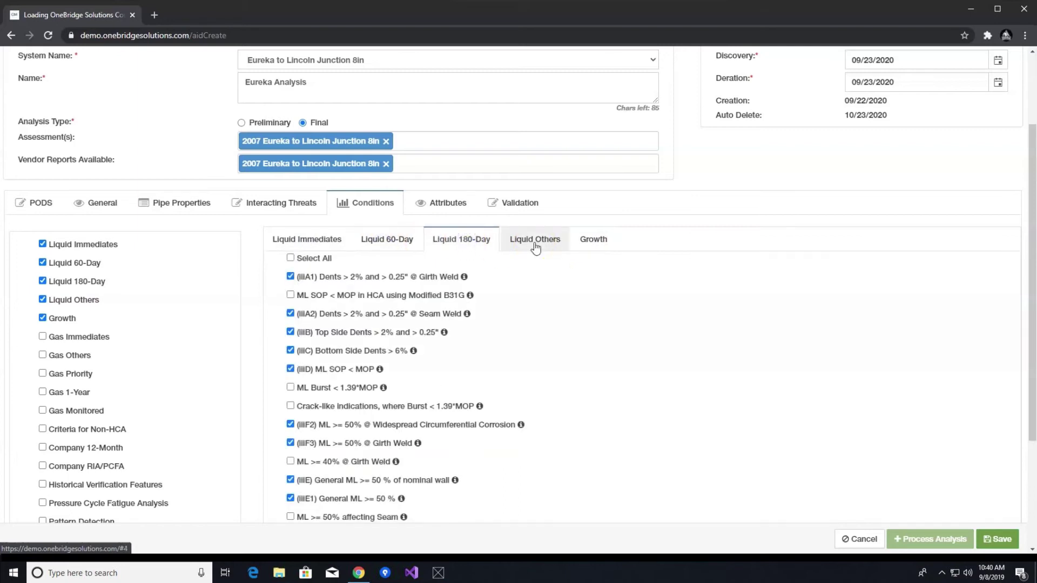
click(594, 243)
click(387, 241)
click(302, 241)
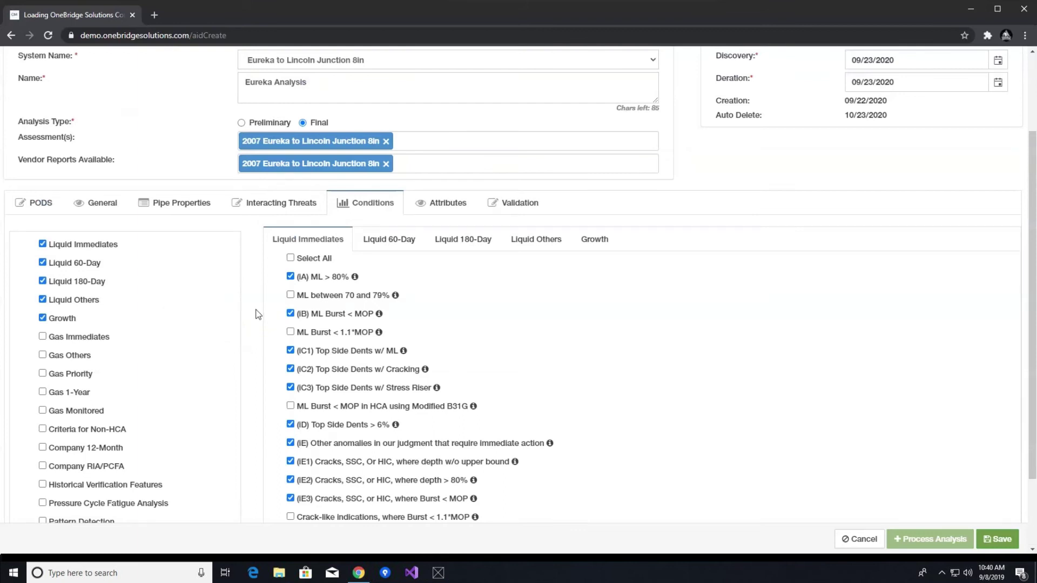
scroll(258, 315, up, 2)
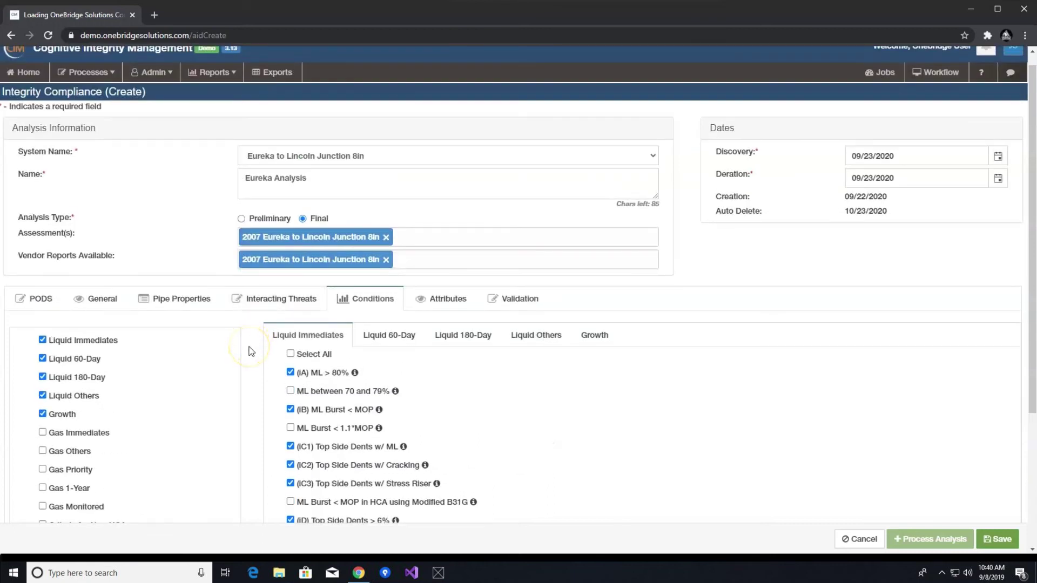
scroll(251, 352, down, 3)
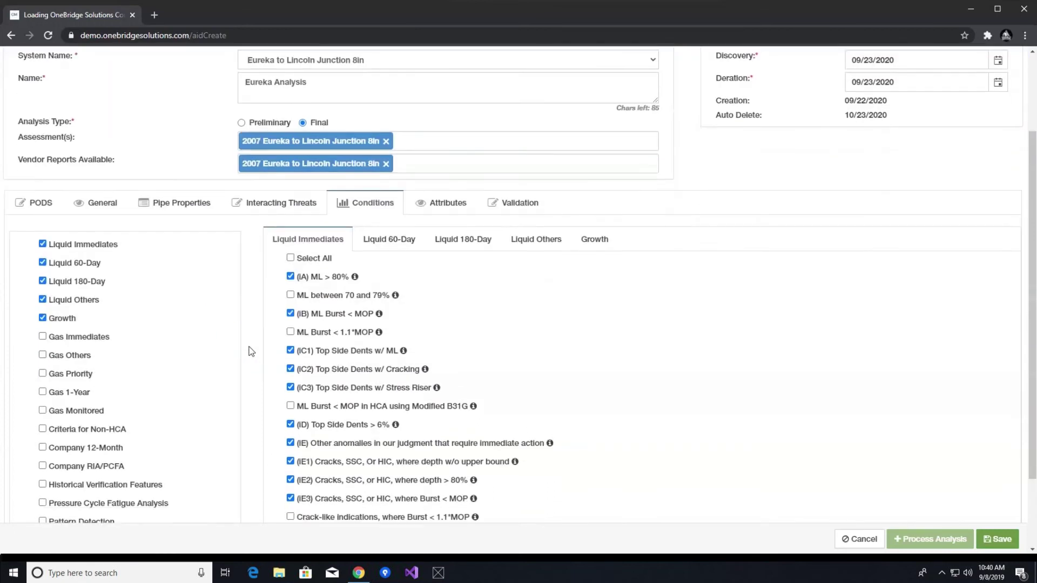
click(293, 172)
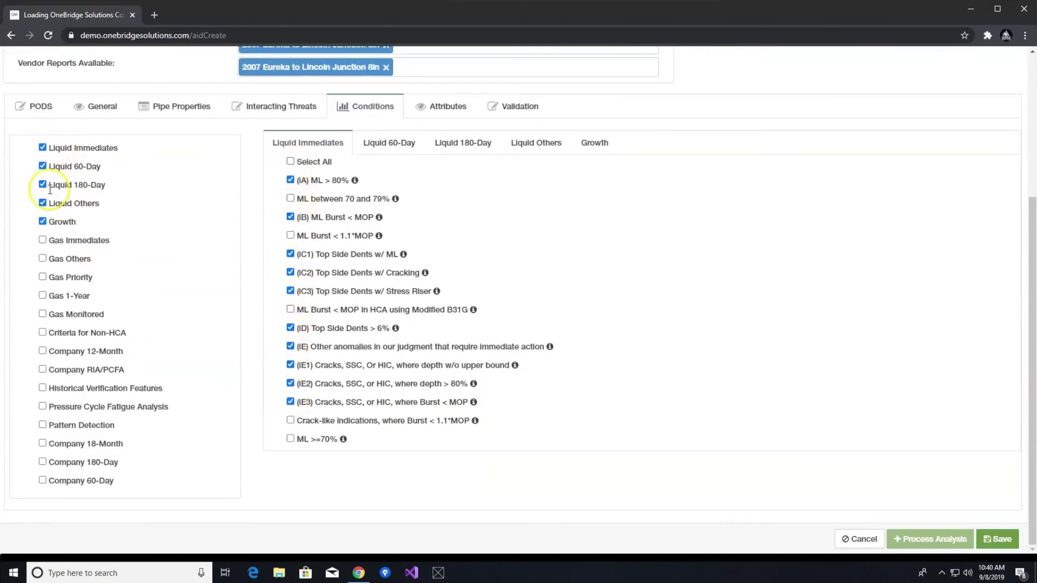
scroll(573, 262, up, 2)
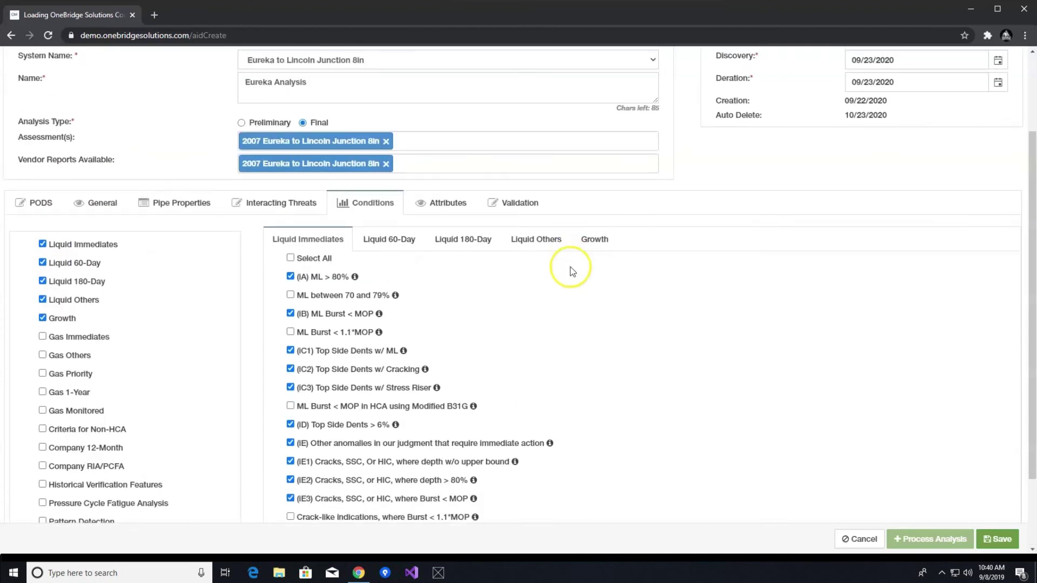
Try switching the (iA) ML > 80% condition and the Liquid Immediates and Gas Immediates categories on and off.
click(290, 277)
click(291, 278)
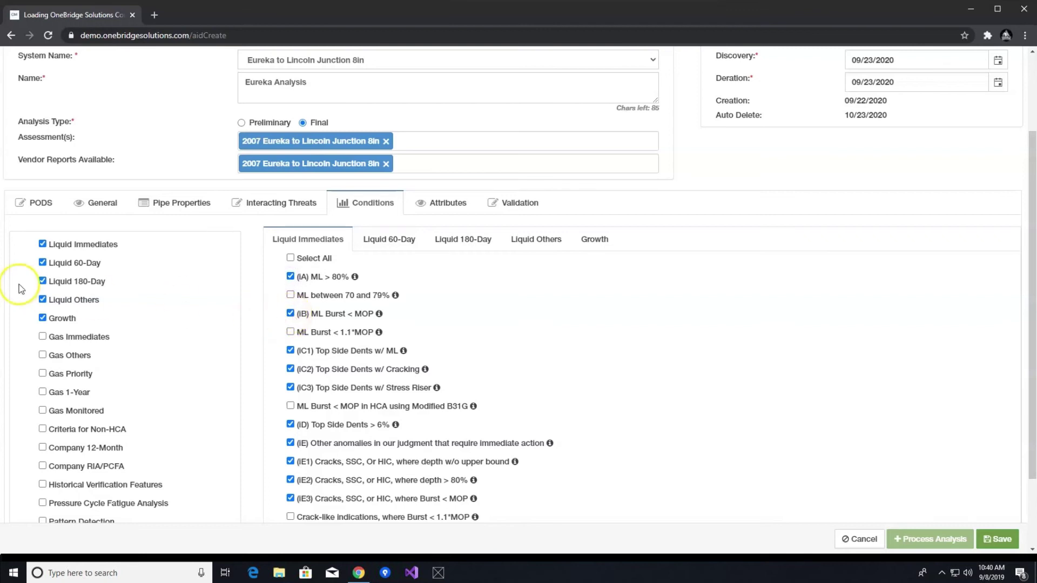
click(41, 245)
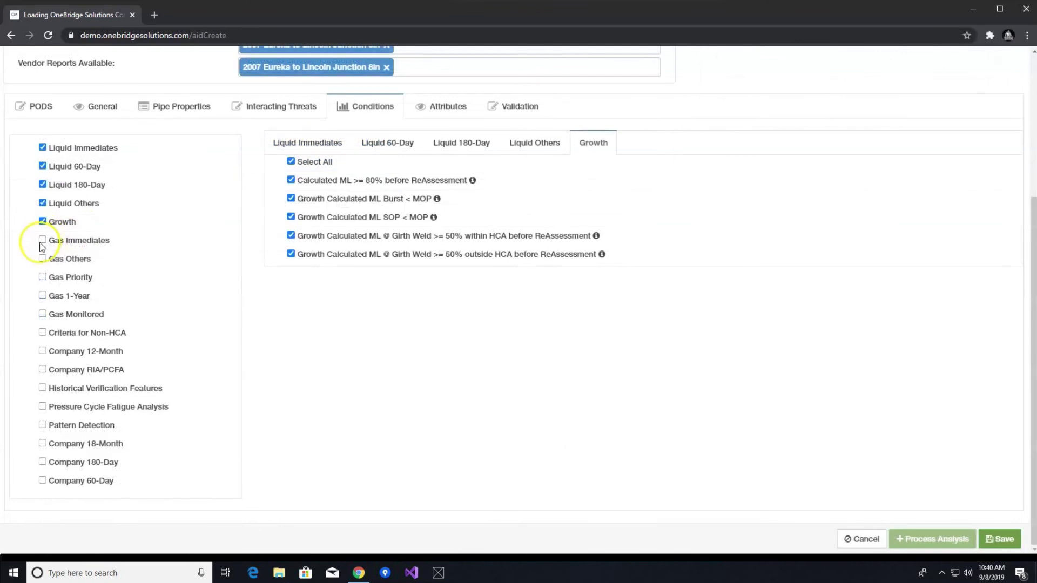
click(42, 242)
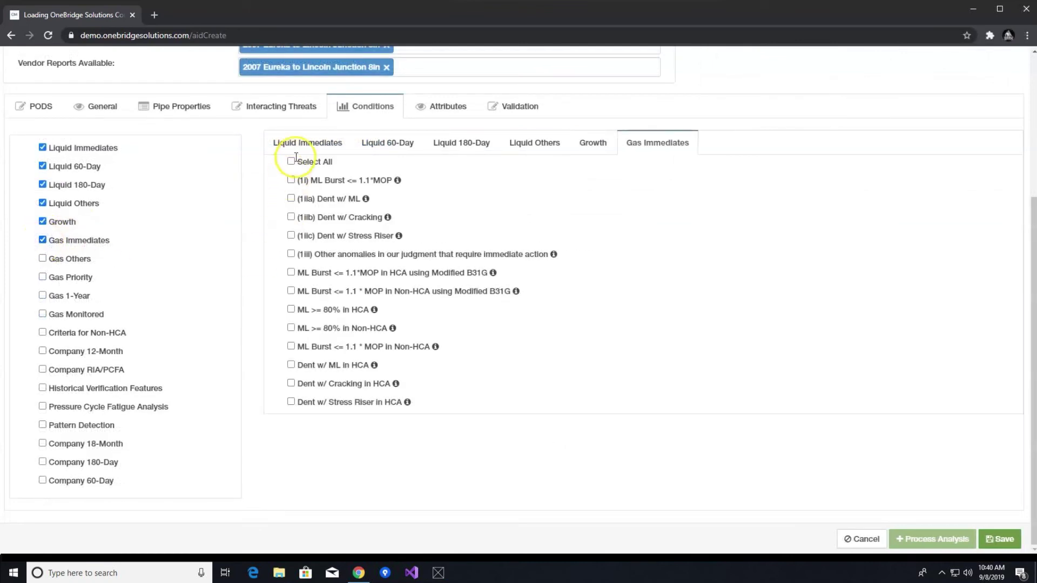
click(42, 241)
Try clearing the (iiiC) Bottom Side Dents > 6% and (iiiF3) ML >= 50% @ Girth Weld conditions in the Liquid 180-Day group.
click(478, 143)
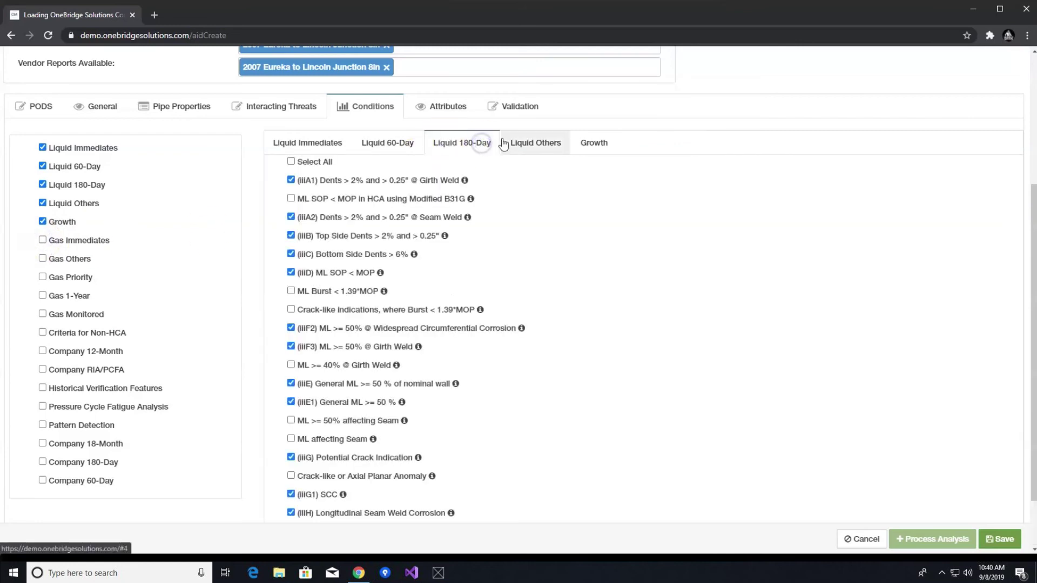
click(290, 254)
click(290, 255)
click(292, 348)
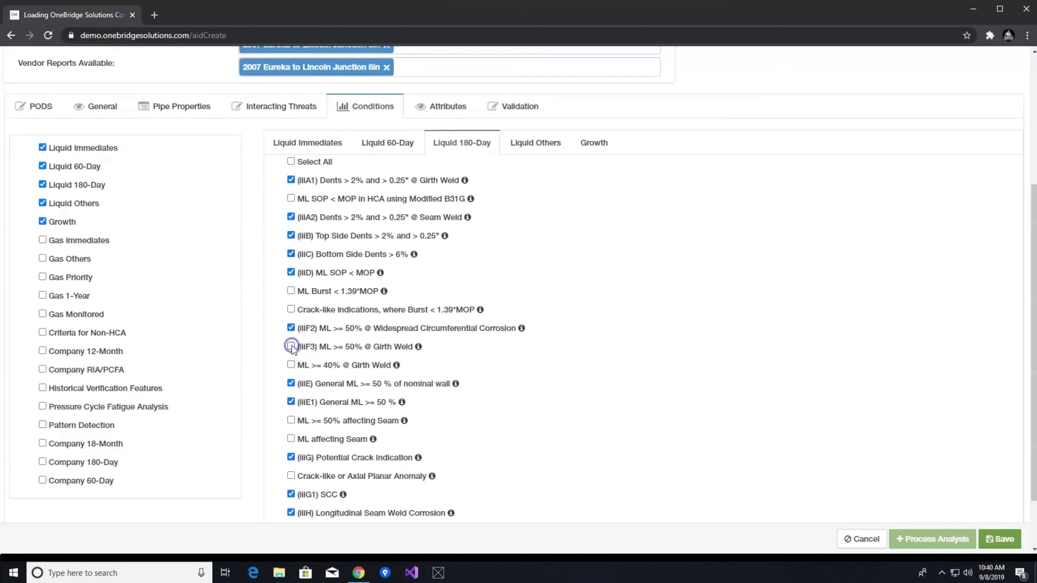
click(292, 348)
Add the Company RIA/PCFA category to the analysis conditions and check the Liquid Immediates and Liquid 60-Day selections.
click(290, 137)
click(394, 142)
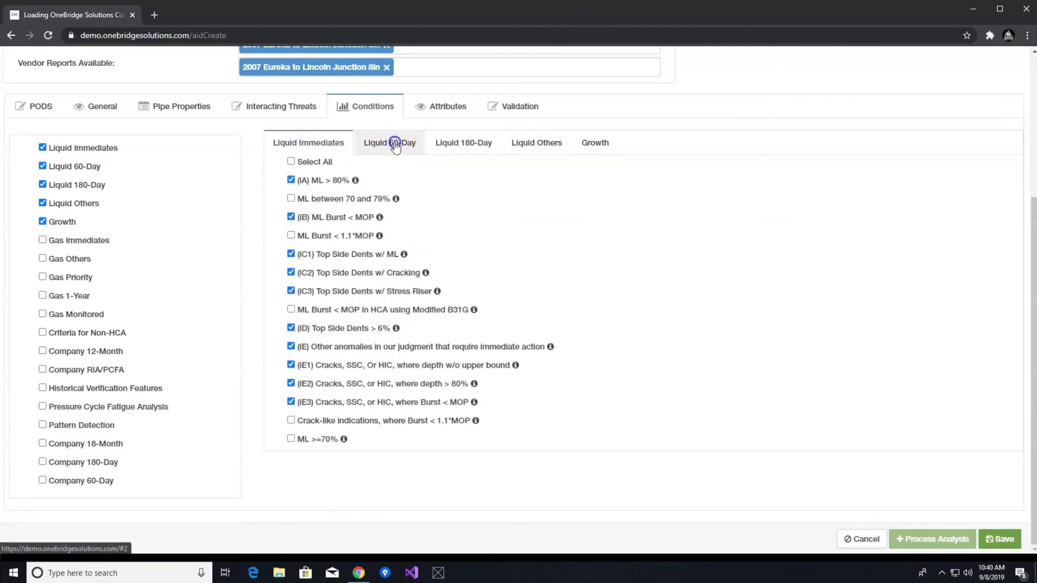
click(456, 145)
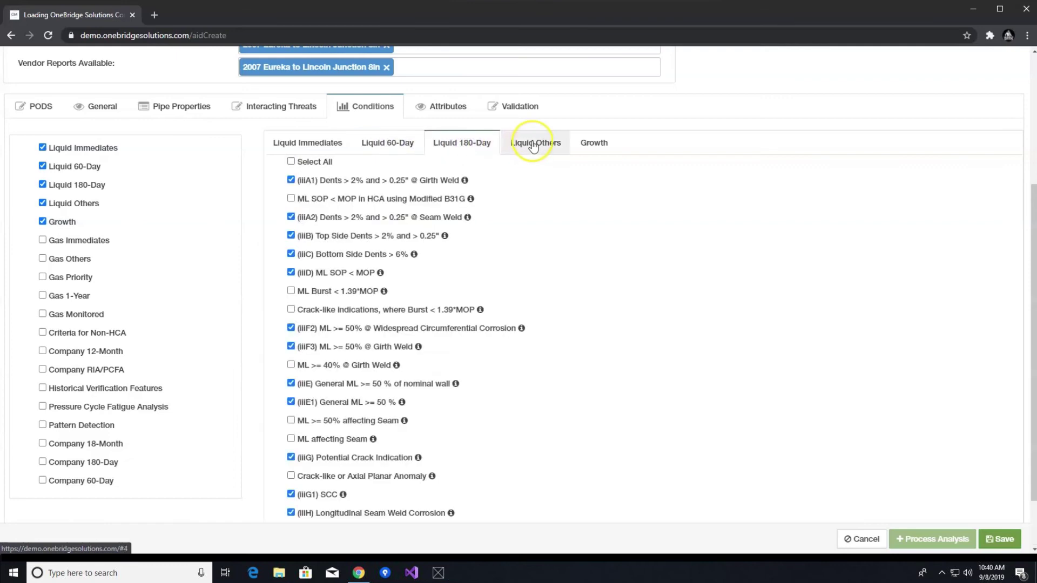
click(532, 142)
click(595, 144)
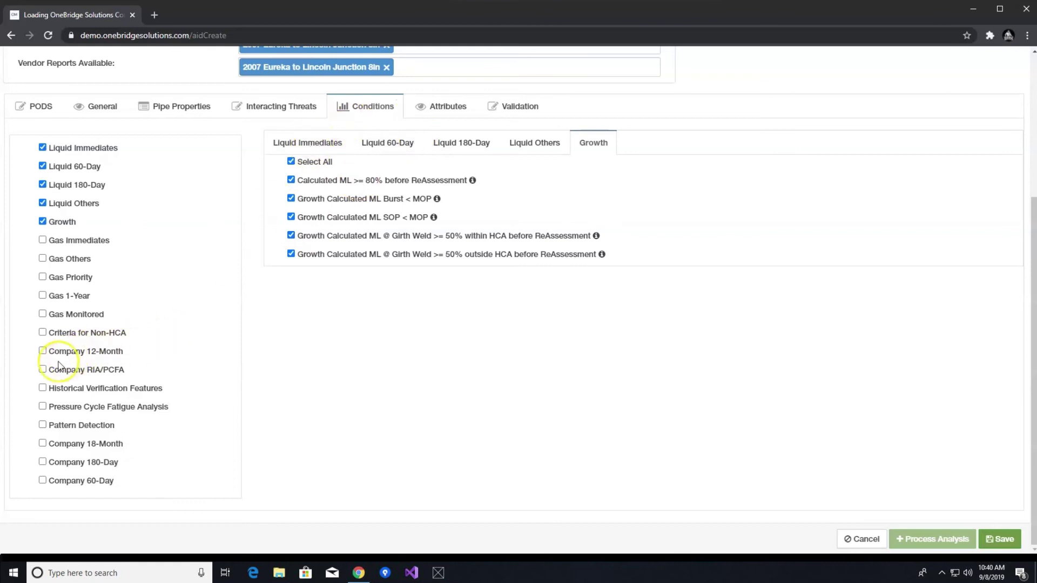
click(42, 370)
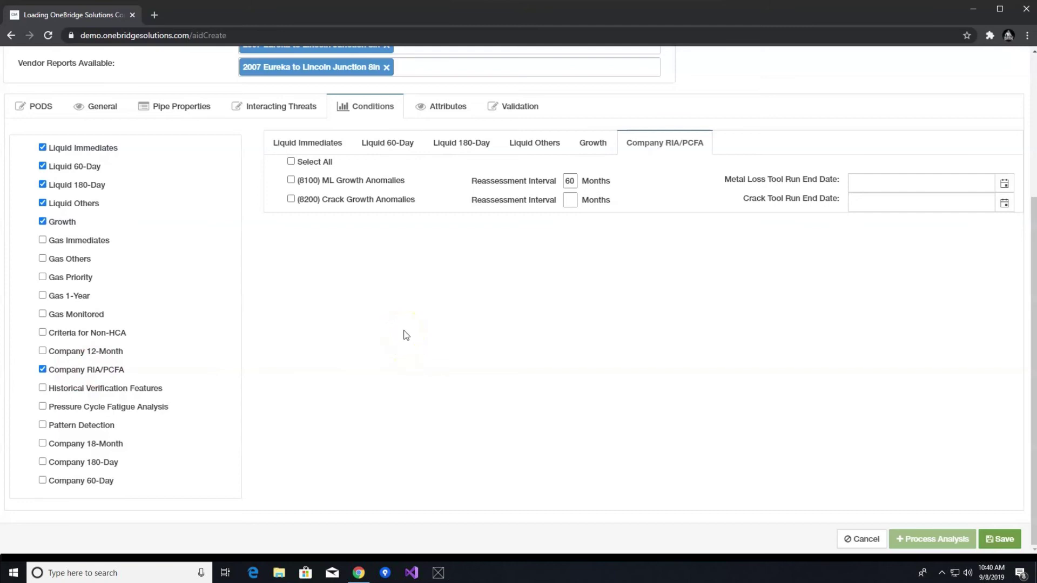
click(309, 145)
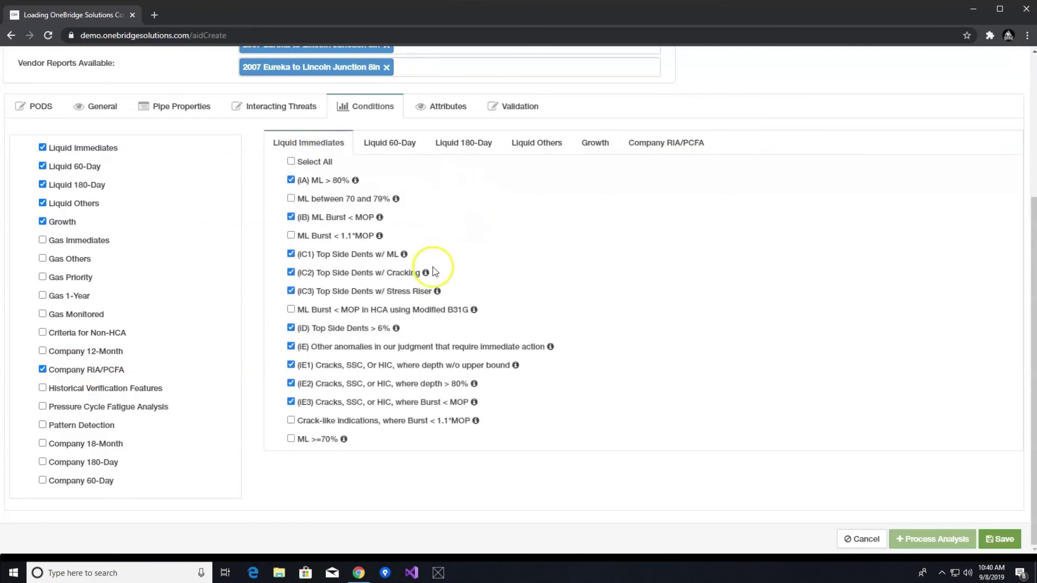
click(408, 142)
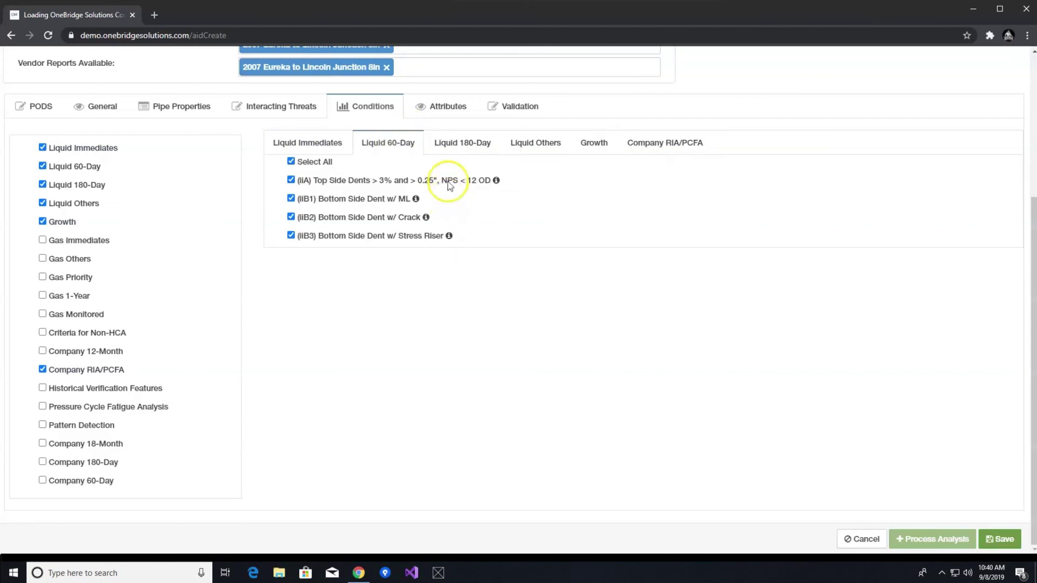
Set the value of the Acvn-c attribute (ACVN Value for Crack) to 0.123 sq-in and save the record.
click(452, 107)
scroll(464, 125, up, 3)
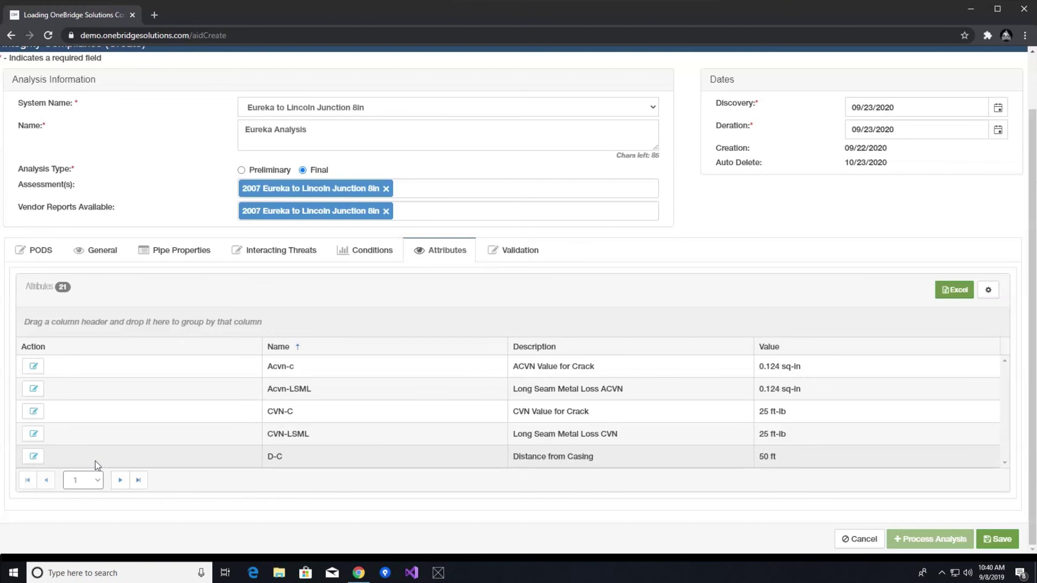
click(33, 368)
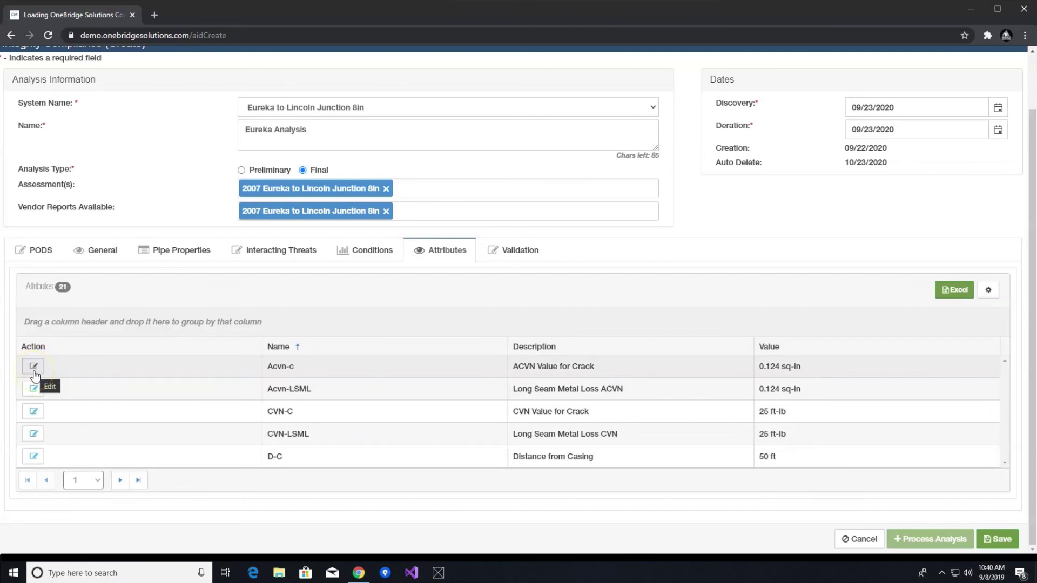
click(33, 371)
click(479, 195)
key(BackSpace)
text(3)
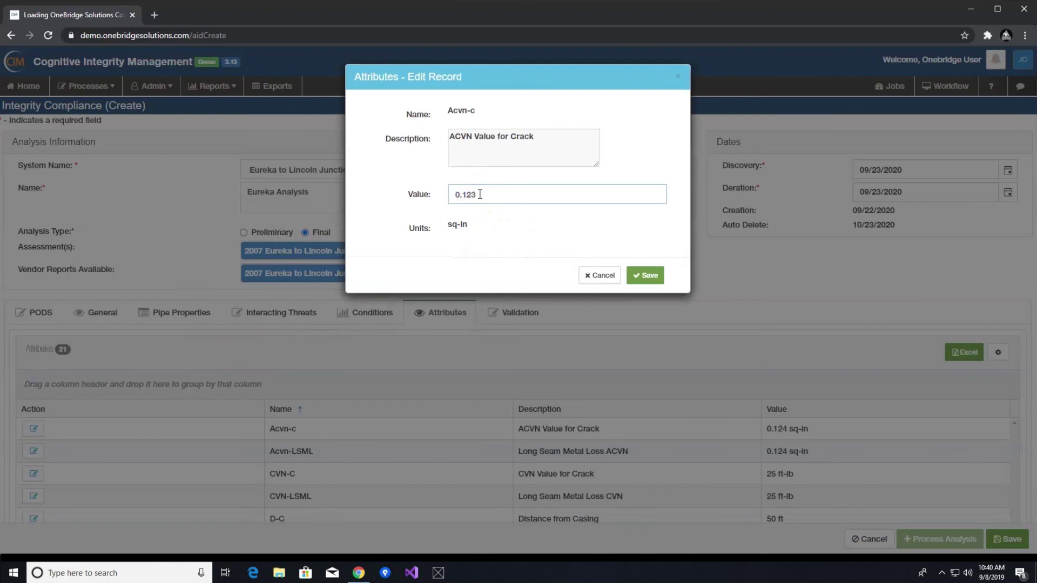
click(643, 278)
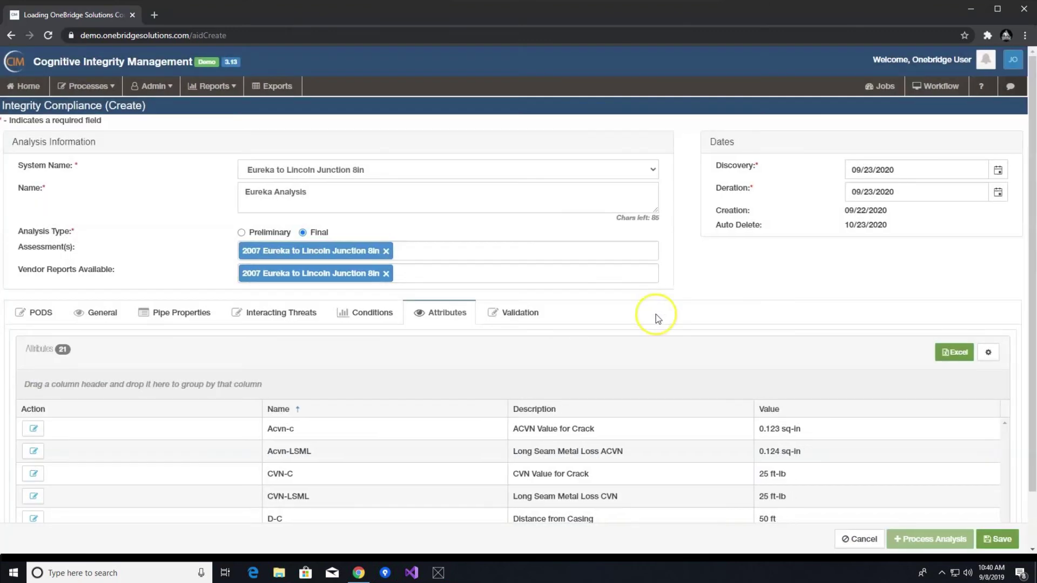
Check the analysis's validation section, then save Eureka Analysis and start processing it.
click(514, 316)
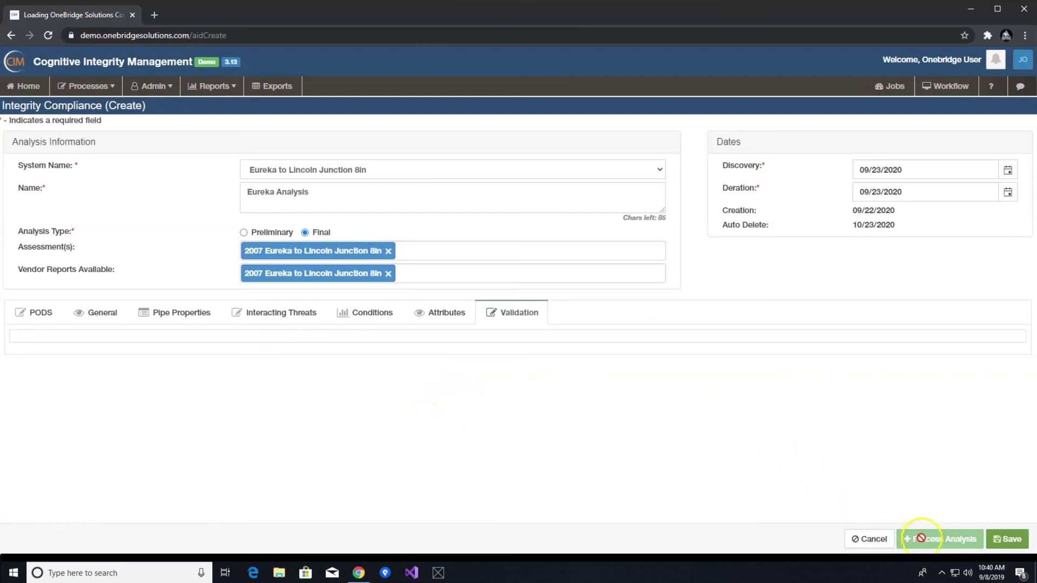
click(1007, 540)
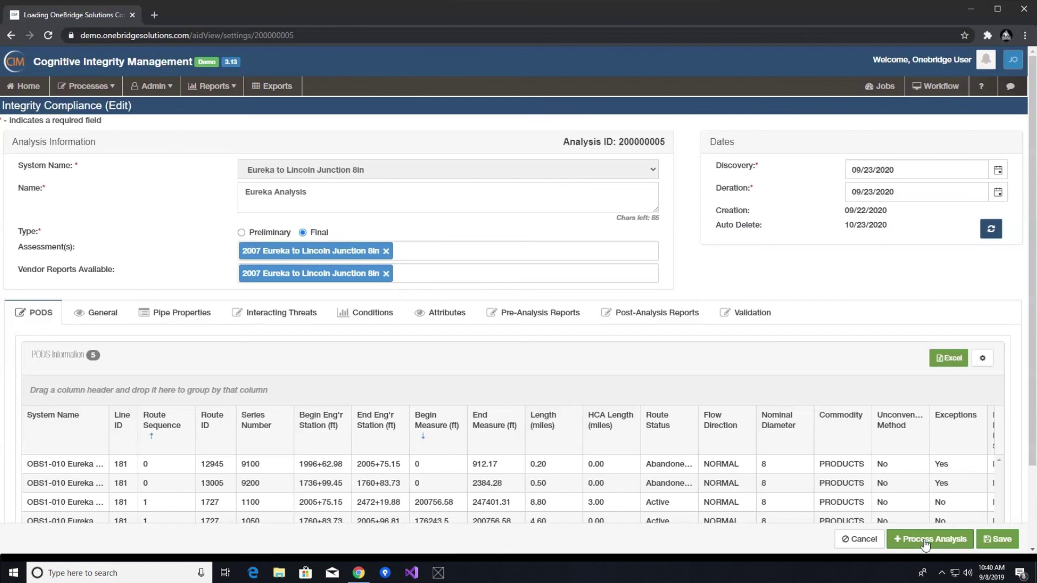
click(925, 540)
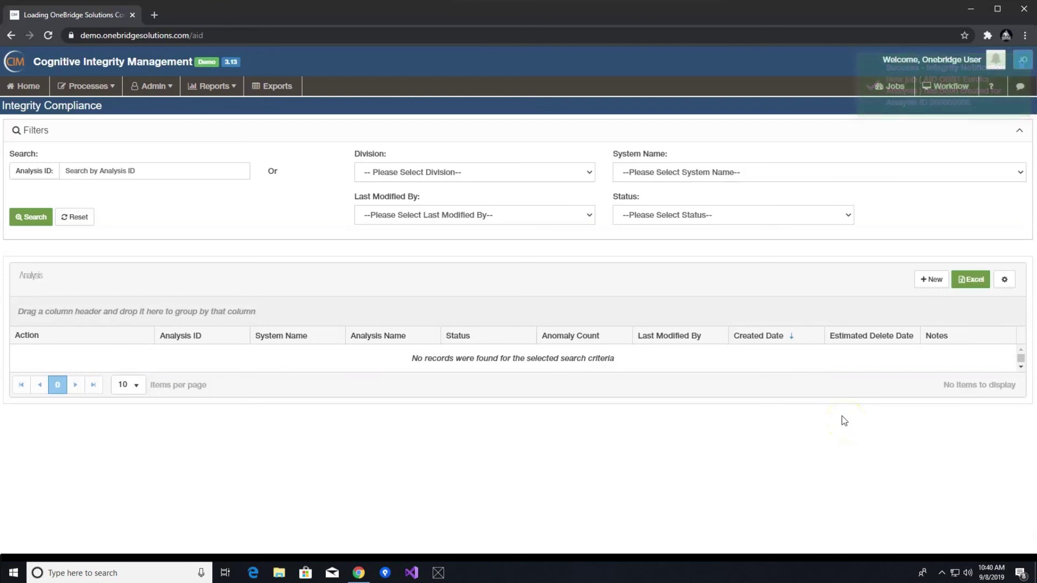
Check the notifications for the status of the Eureka Analysis processing job and close them.
click(832, 430)
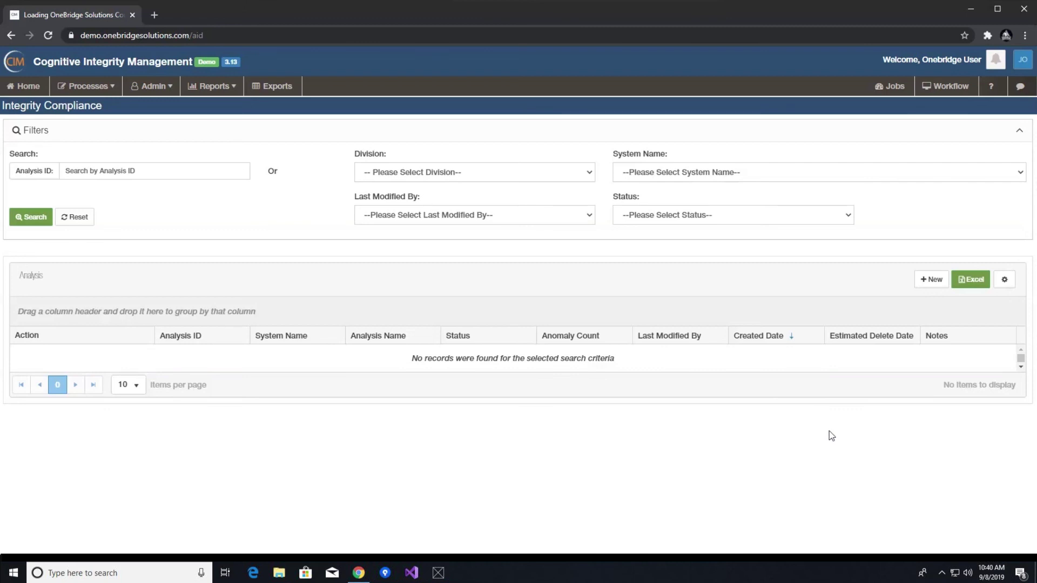
click(992, 63)
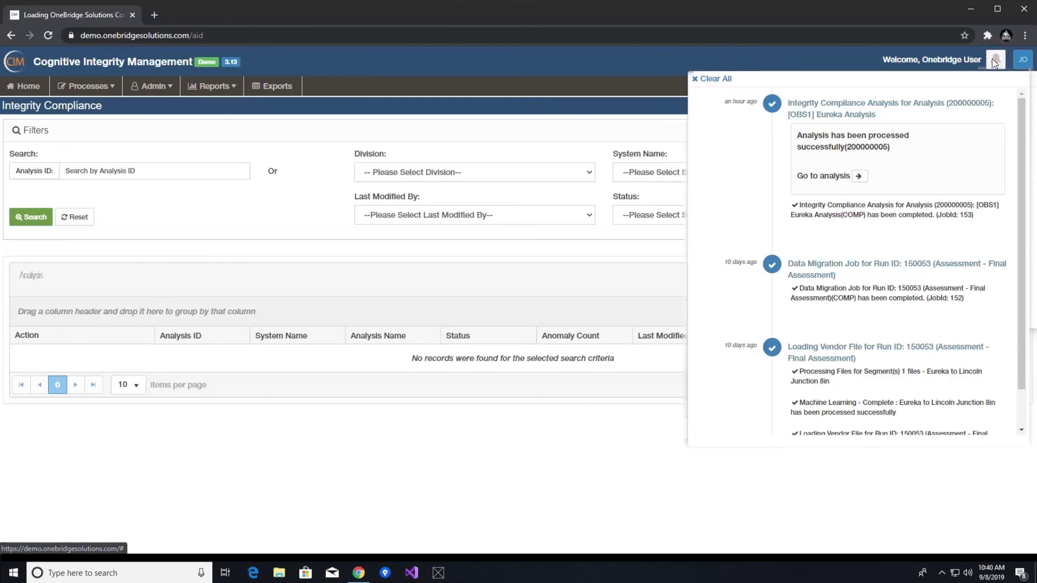
click(993, 64)
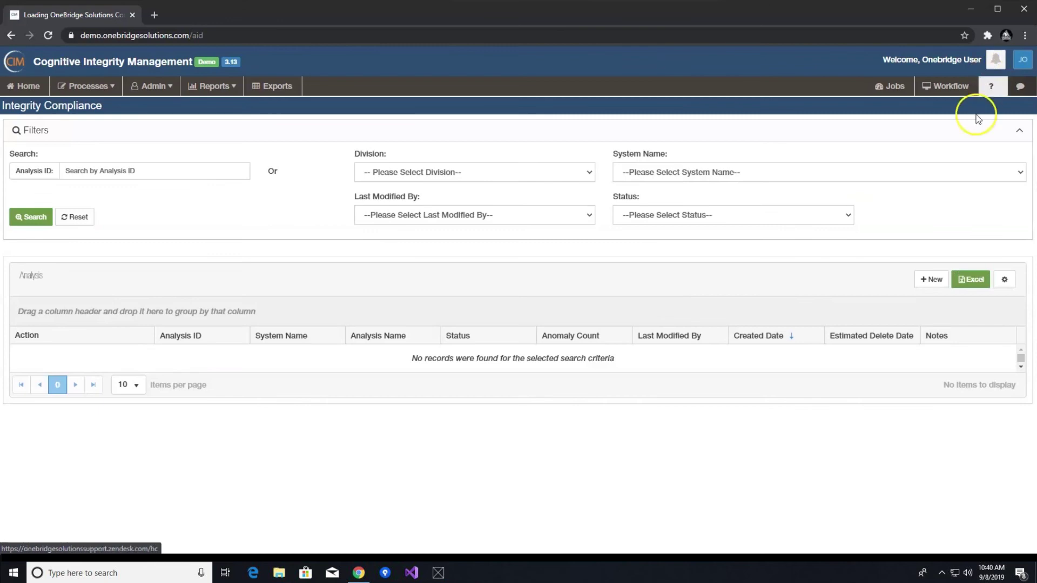